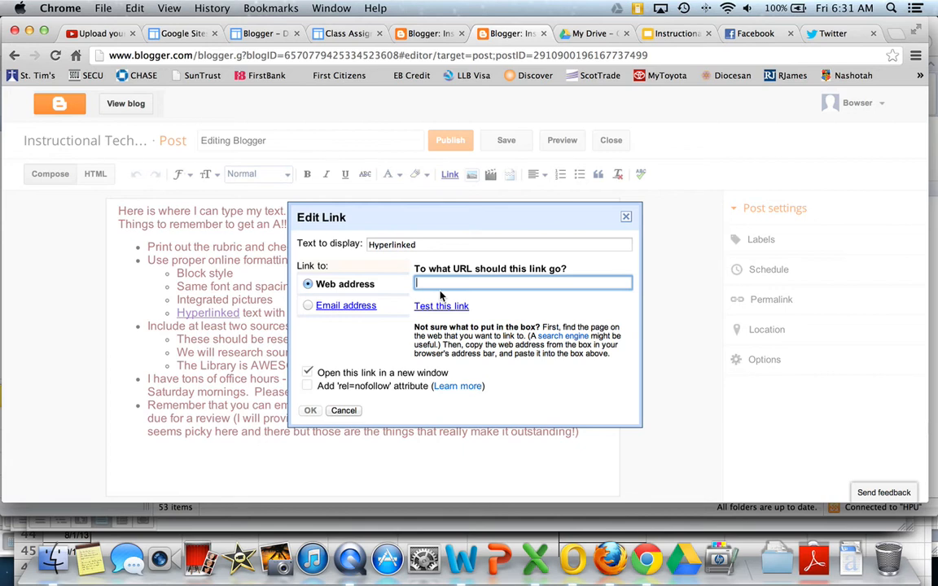
text(http://www.highpoi)
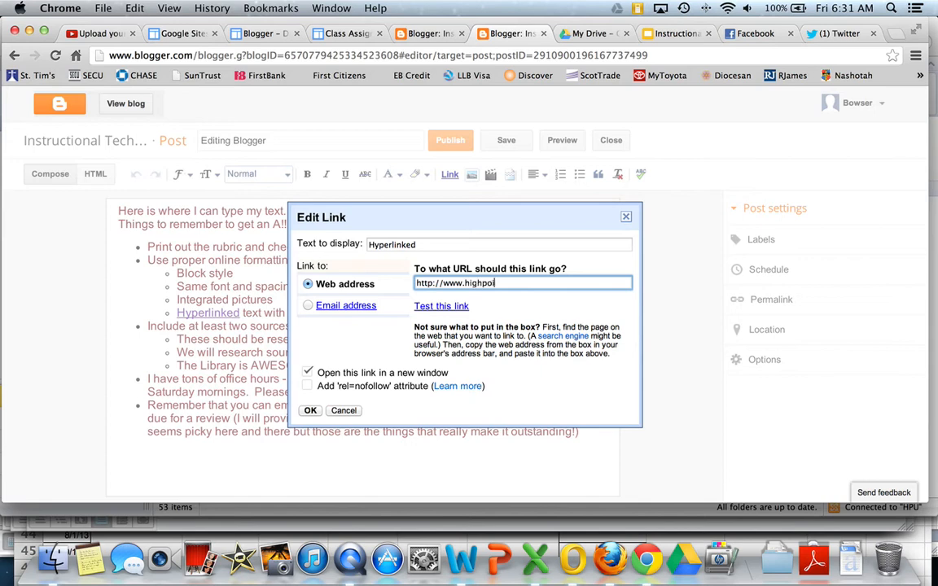
text(nt.edu)
click(310, 410)
click(442, 325)
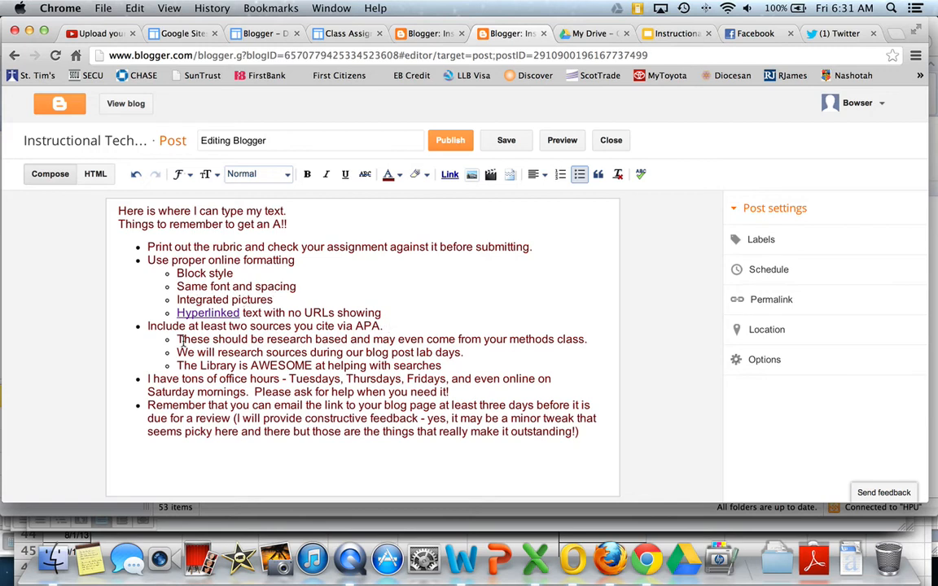
Step: Upload the picture pic129.jpg from the computer and insert it between the post's first line and "Things to remember to get an A!!"
click(118, 225)
click(118, 247)
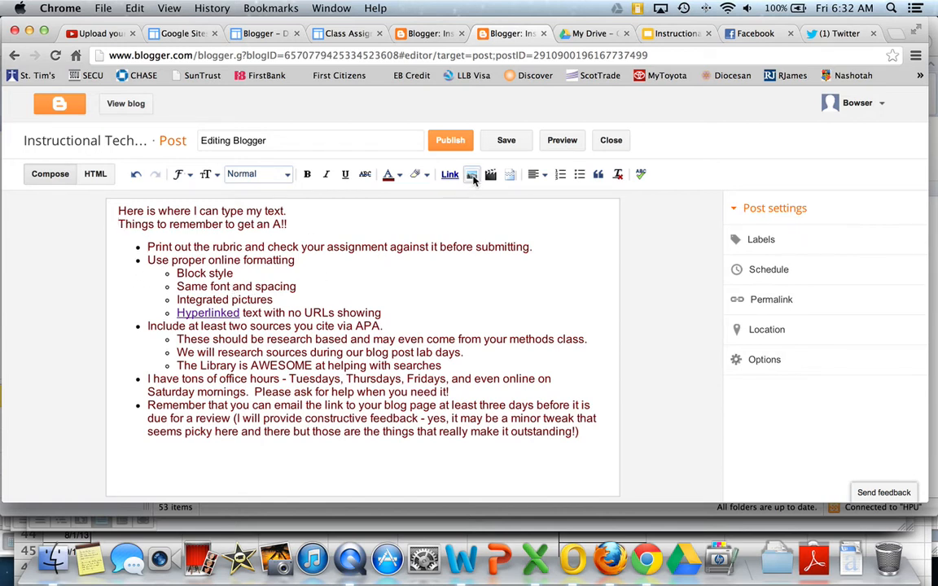
click(472, 177)
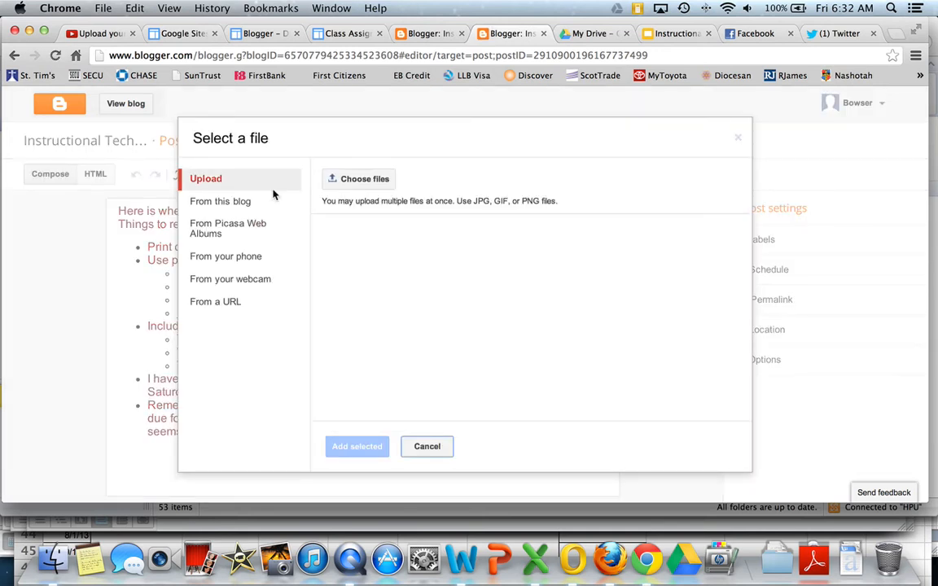
click(364, 179)
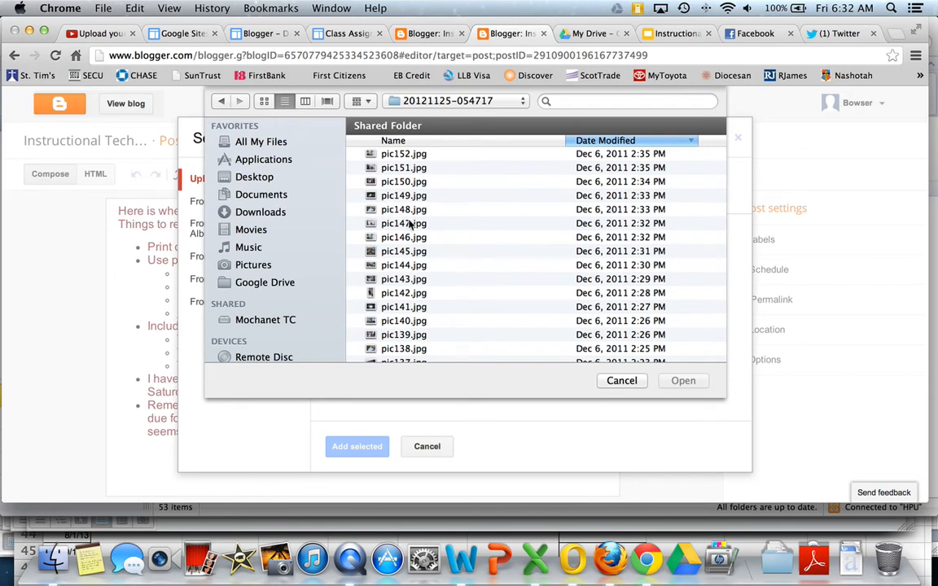
scroll(415, 226, down, 5)
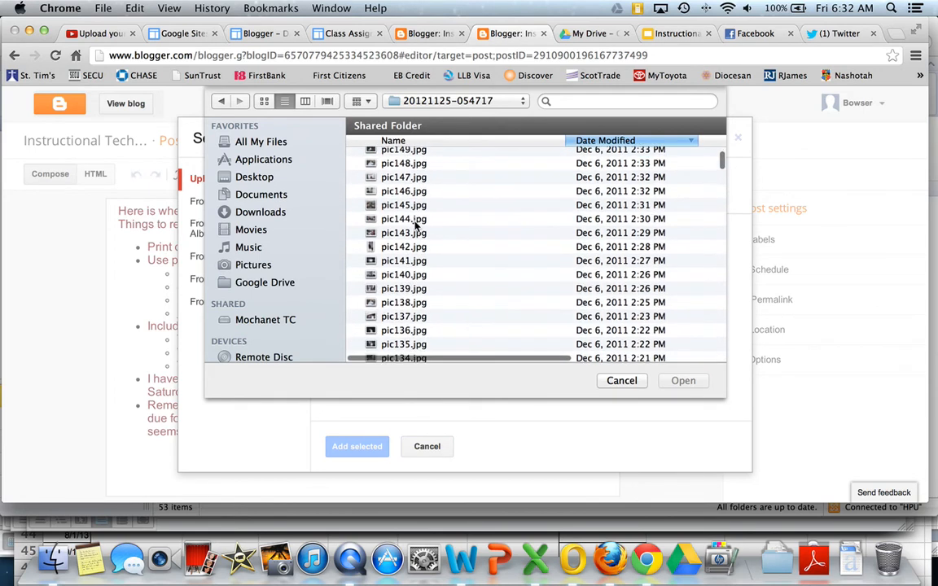
scroll(415, 227, down, 1)
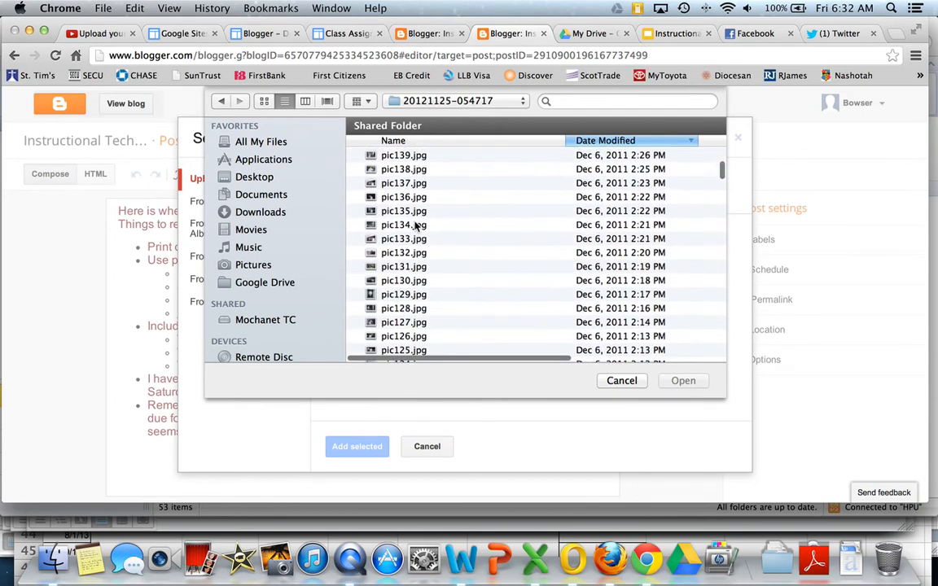
click(404, 294)
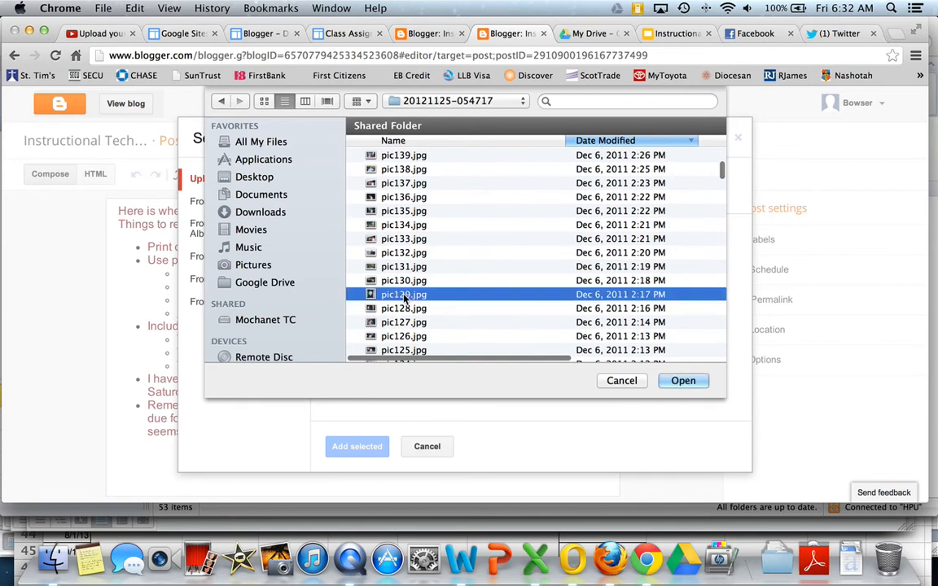
click(684, 381)
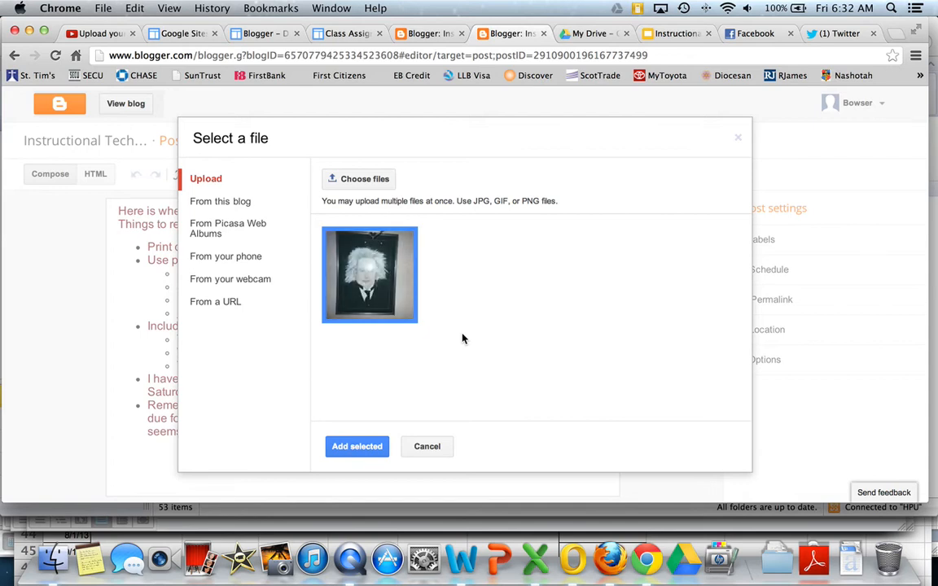
click(356, 450)
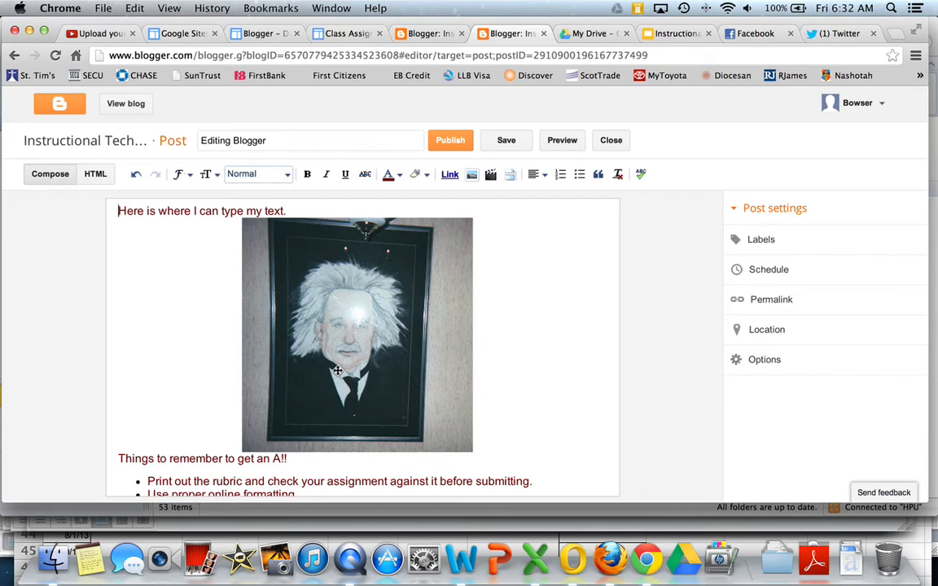
Step: Make the inserted picture small and align it to the right so the text wraps beside it
click(360, 343)
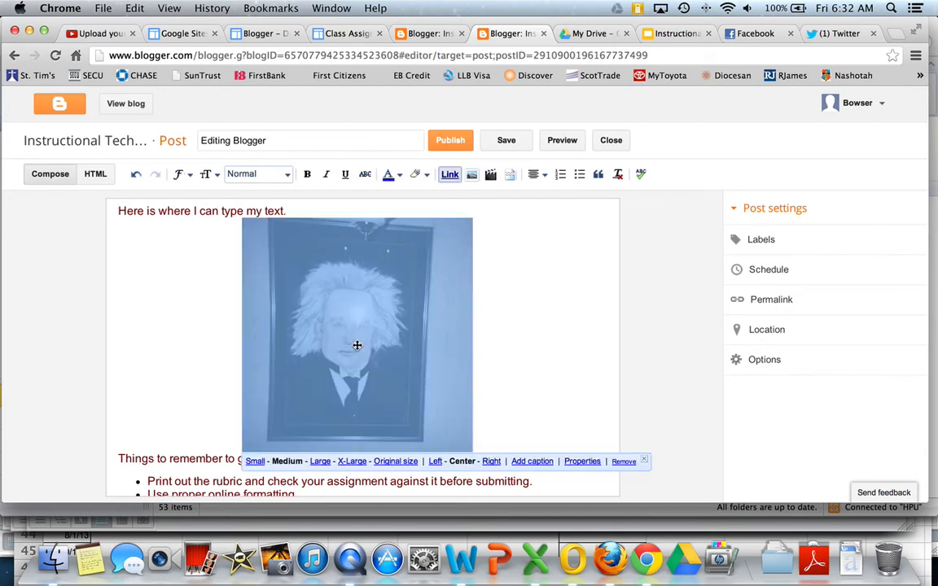
click(255, 462)
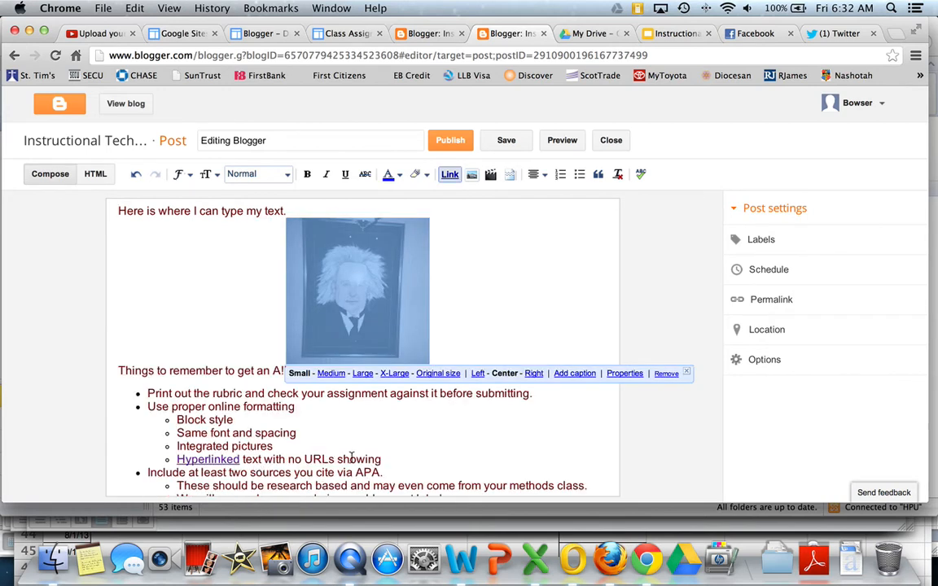
click(478, 375)
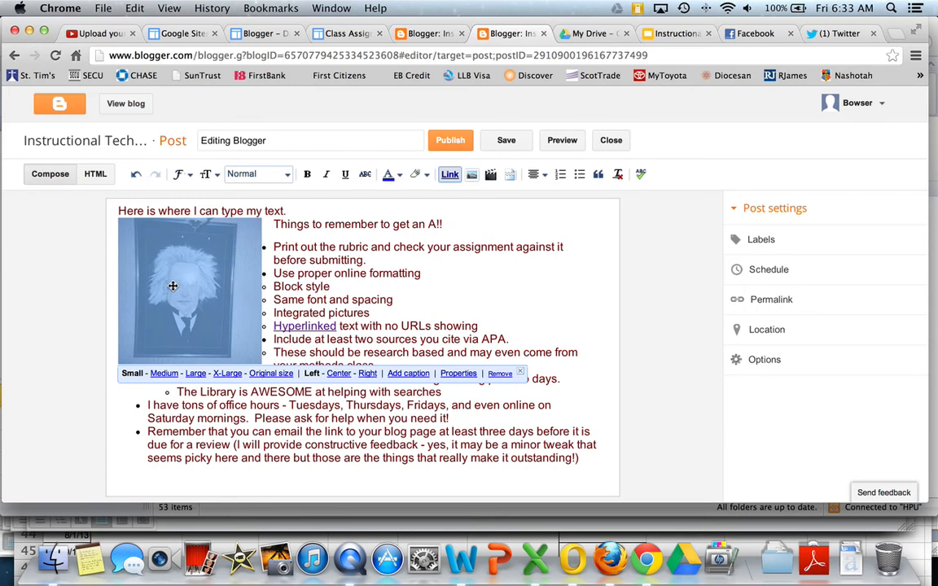
click(367, 374)
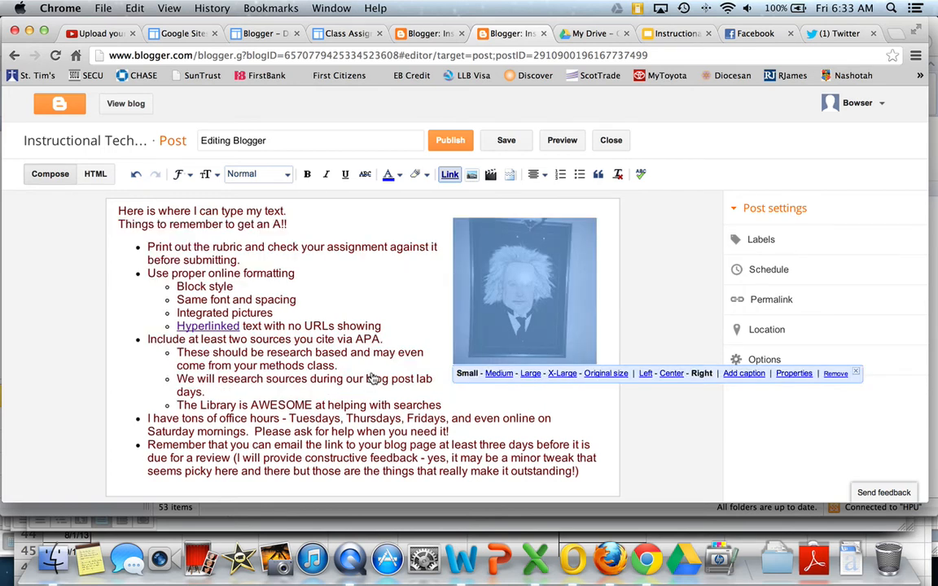
click(289, 273)
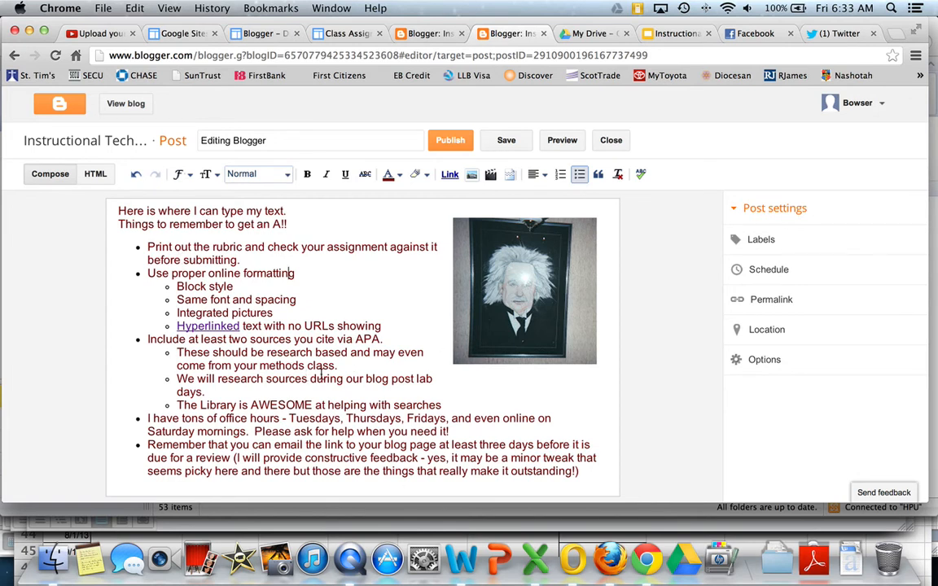
Step: Insert the "WebEx Intro" video from My YouTube videos on a new line below the bulleted list
click(588, 471)
key(Return)
key(Return)
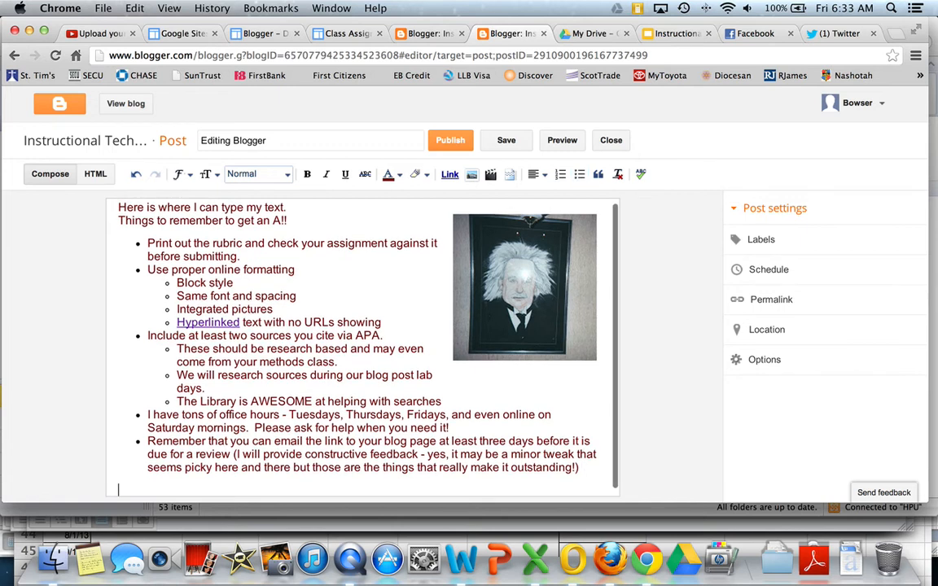
click(492, 176)
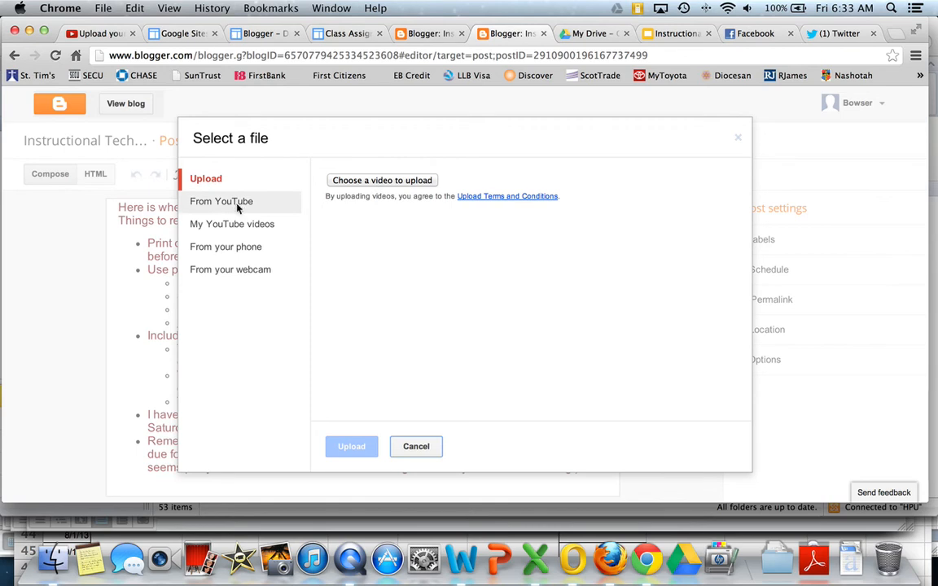
click(247, 227)
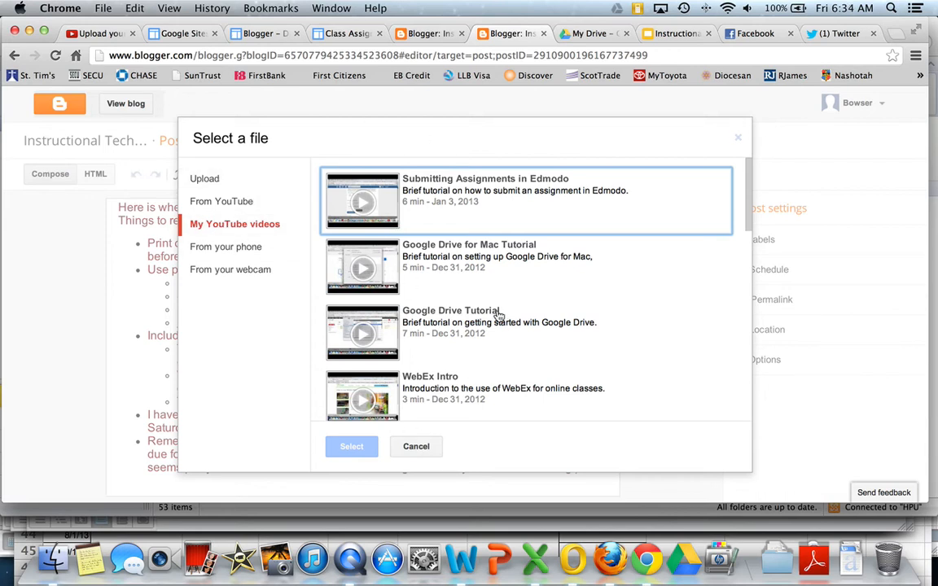
scroll(496, 315, down, 5)
scroll(499, 316, up, 4)
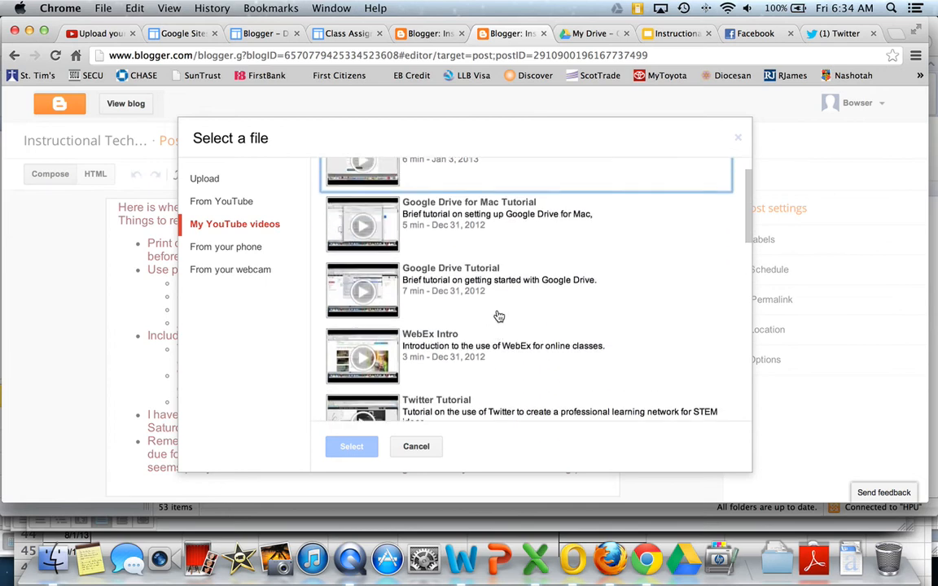
click(356, 358)
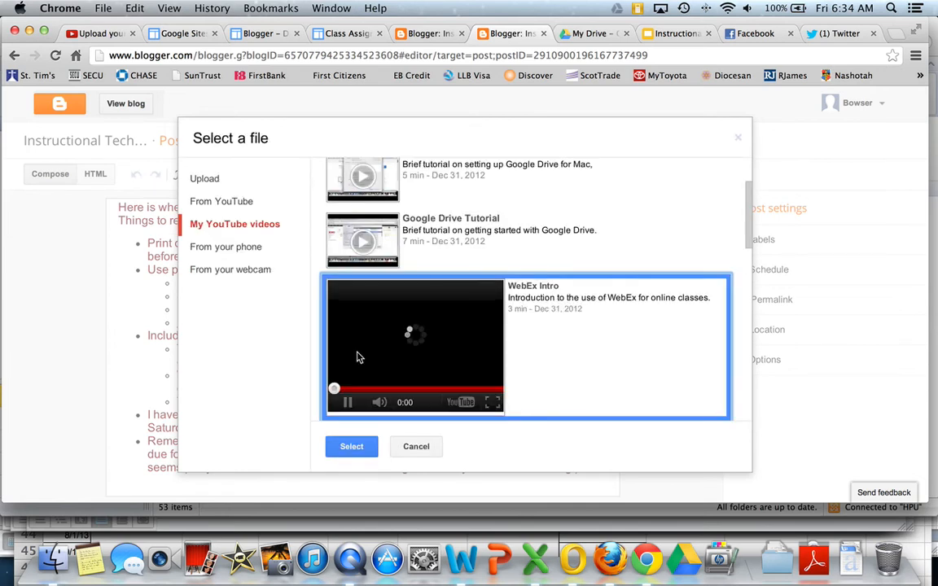
click(352, 447)
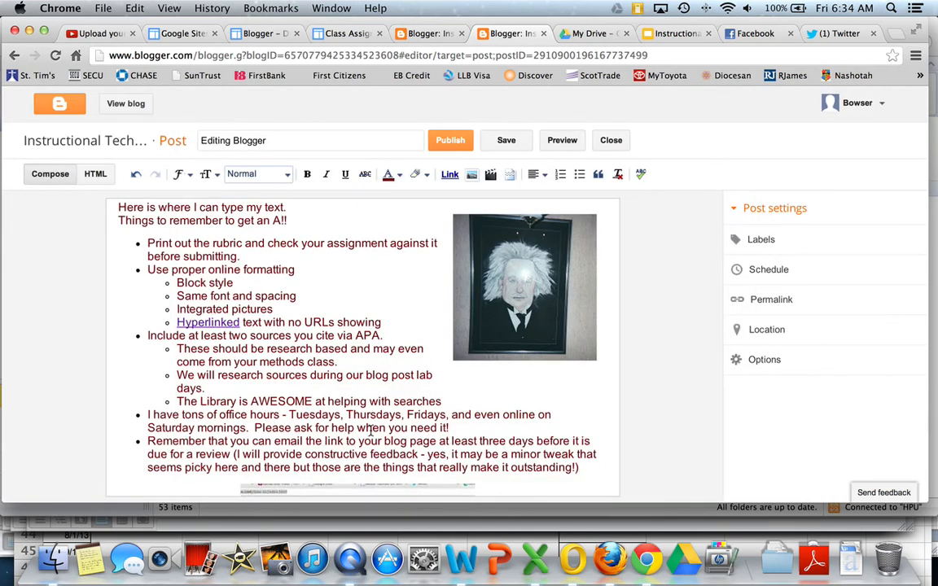
Step: Add the closing line "End the blog post after the video." below the video and publish the post
scroll(356, 456, down, 5)
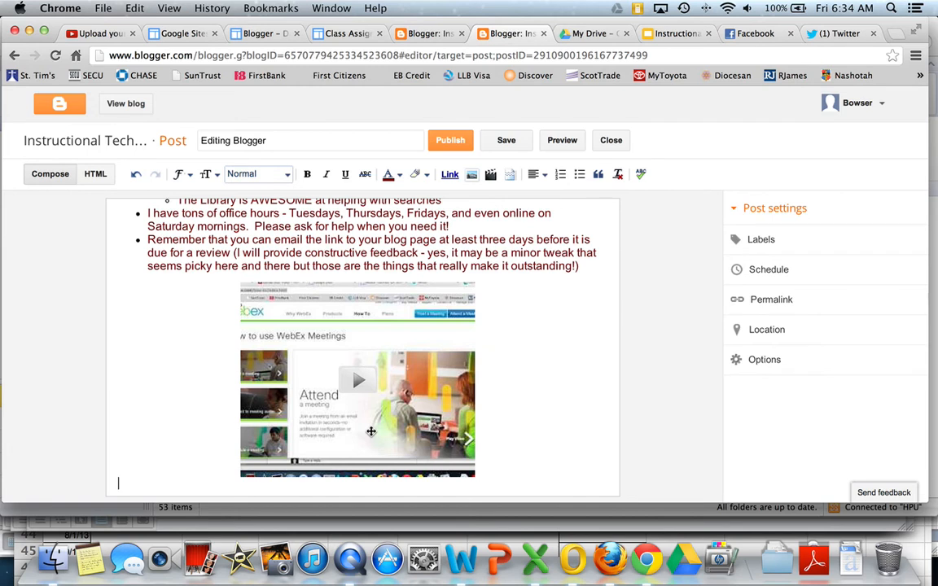
scroll(370, 432, up, 5)
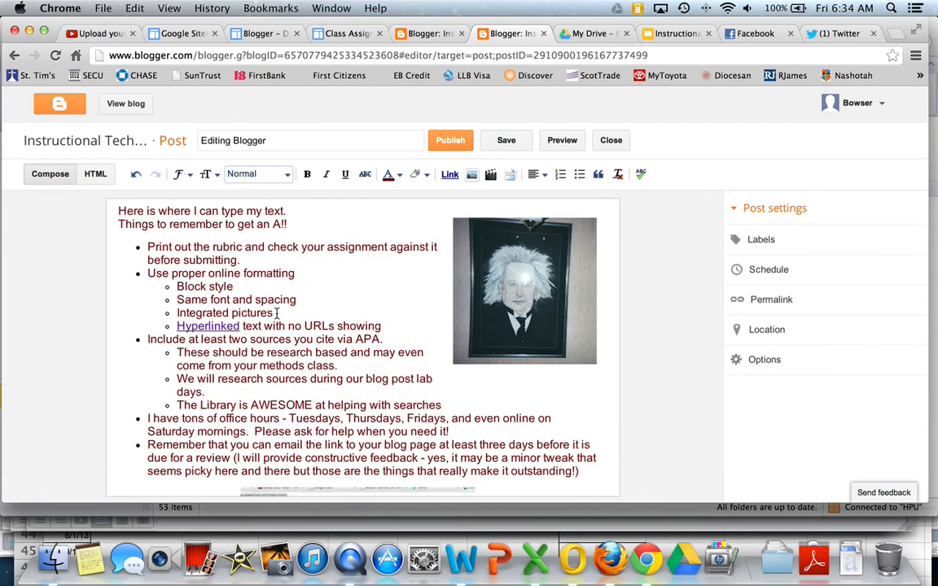
scroll(294, 340, down, 5)
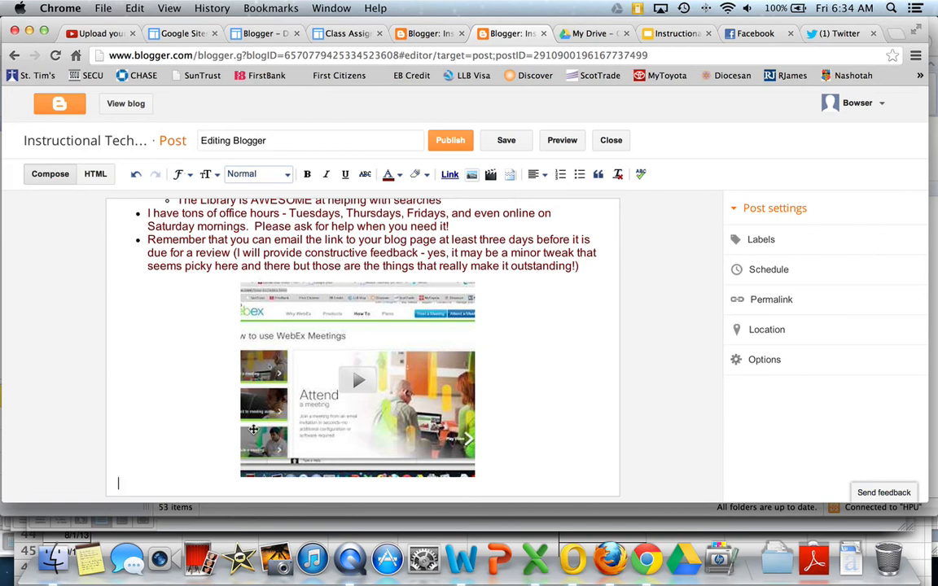
key(Return)
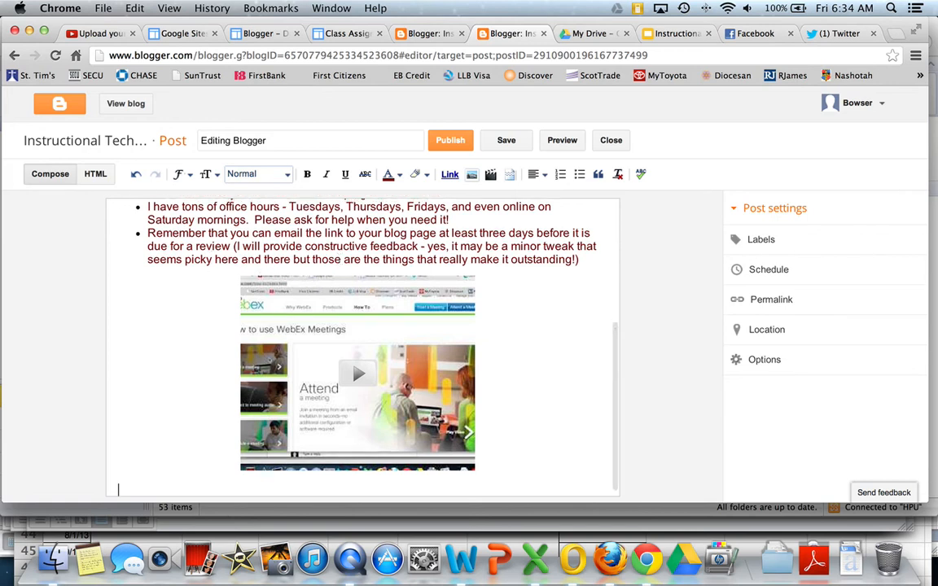
text(End the blog post)
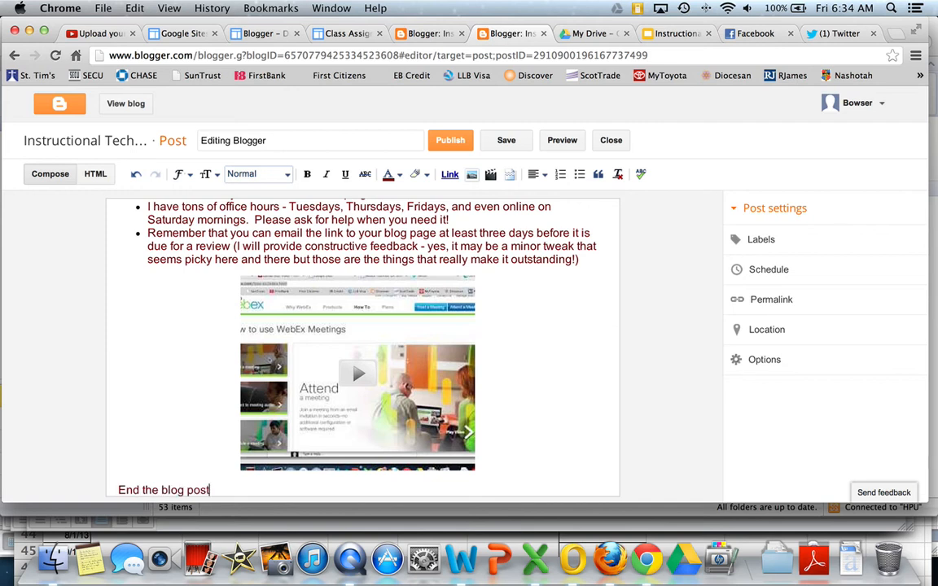
text( after the video.)
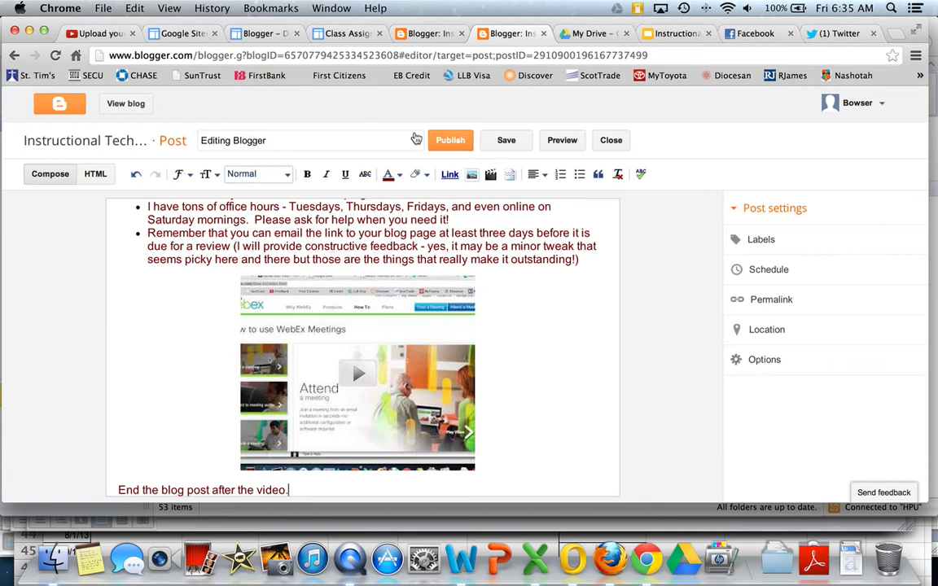
click(452, 142)
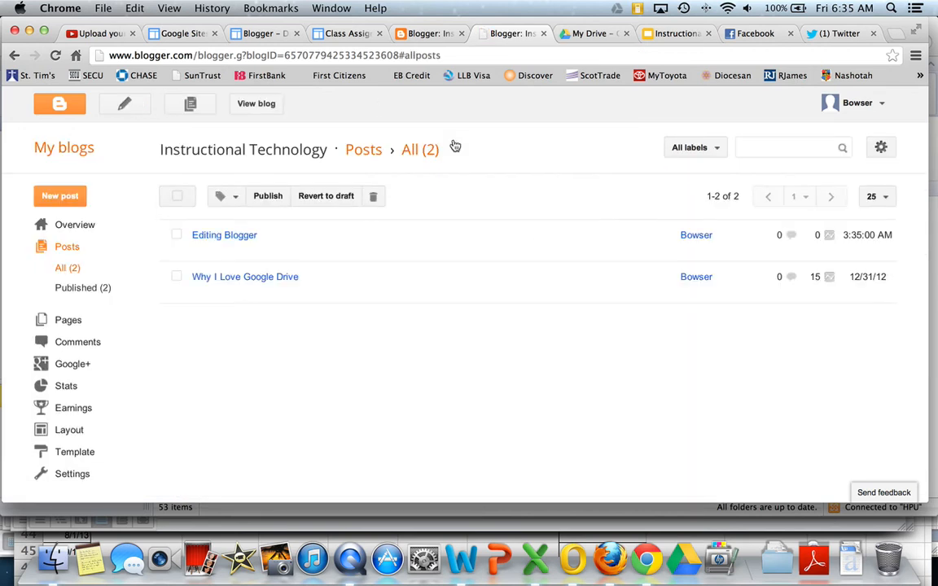
Step: View the live blog and check the published post's text, picture, link and video
click(266, 110)
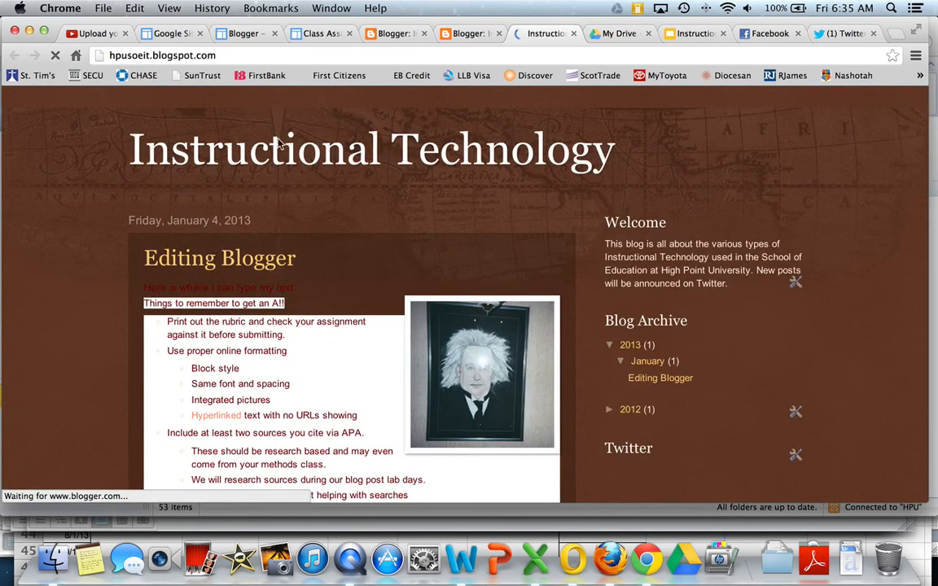
scroll(348, 221, down, 10)
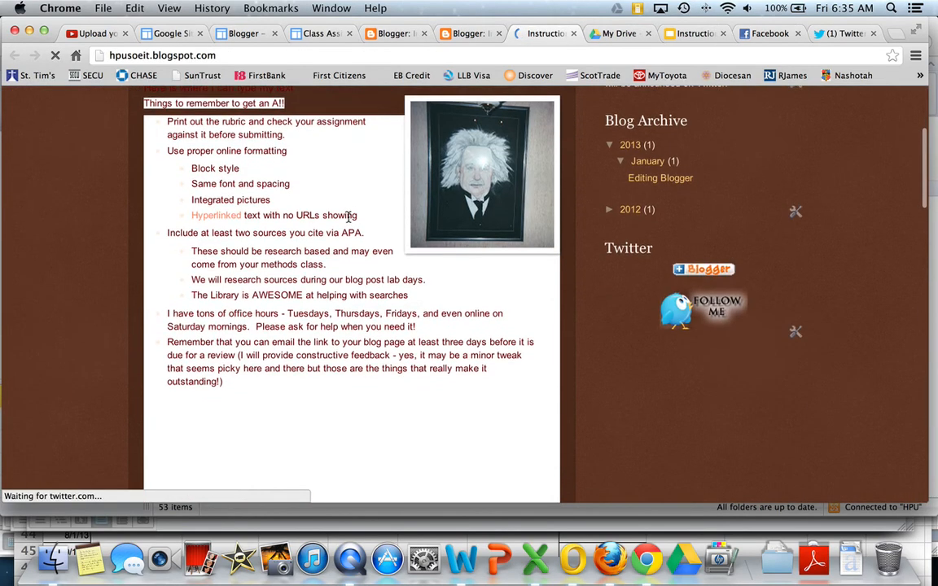
scroll(348, 221, up, 8)
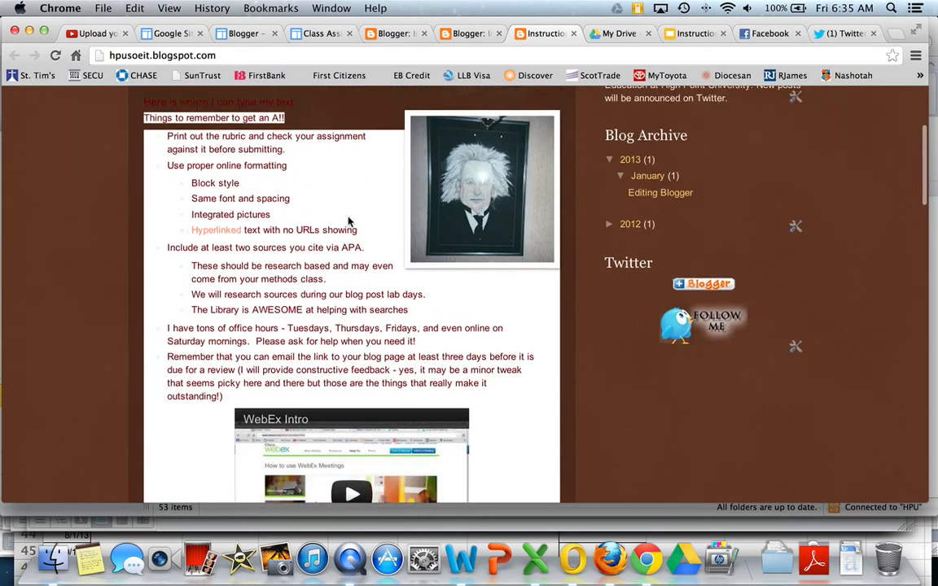
scroll(348, 222, down, 4)
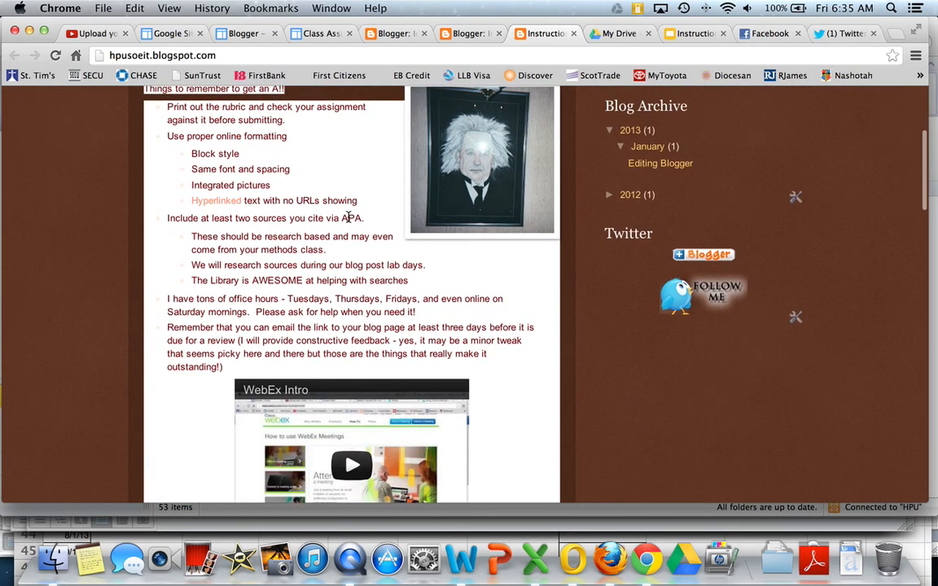
scroll(348, 221, up, 5)
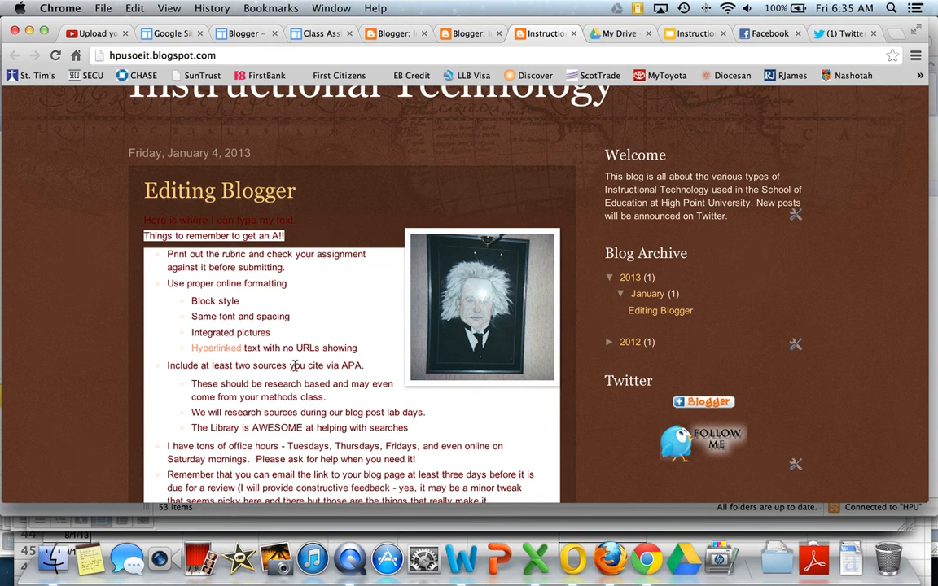
scroll(295, 366, down, 10)
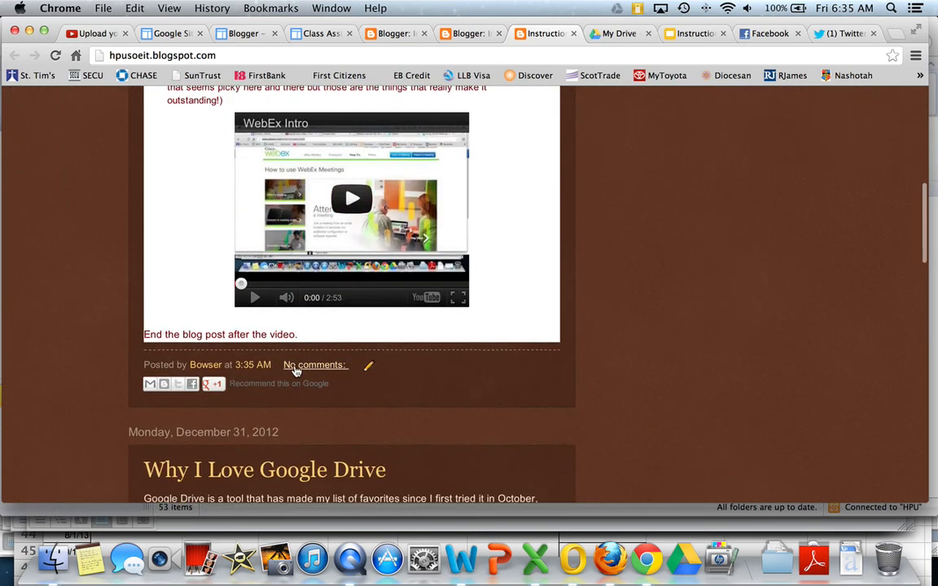
Step: In the published post's editor, remove all formatting from the bulleted list text and set its font to Arial
click(369, 368)
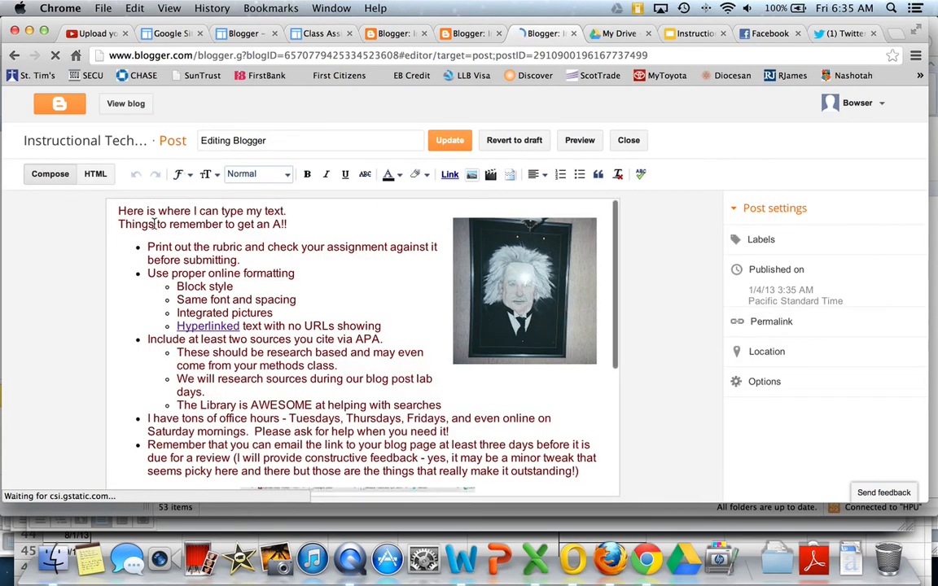
drag(118, 211, 348, 229)
click(522, 445)
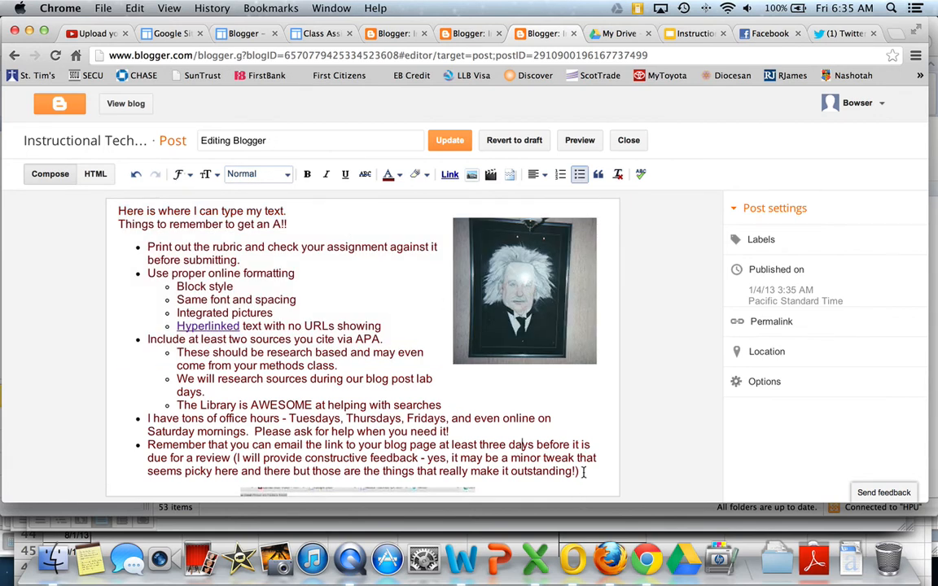
drag(579, 472, 149, 247)
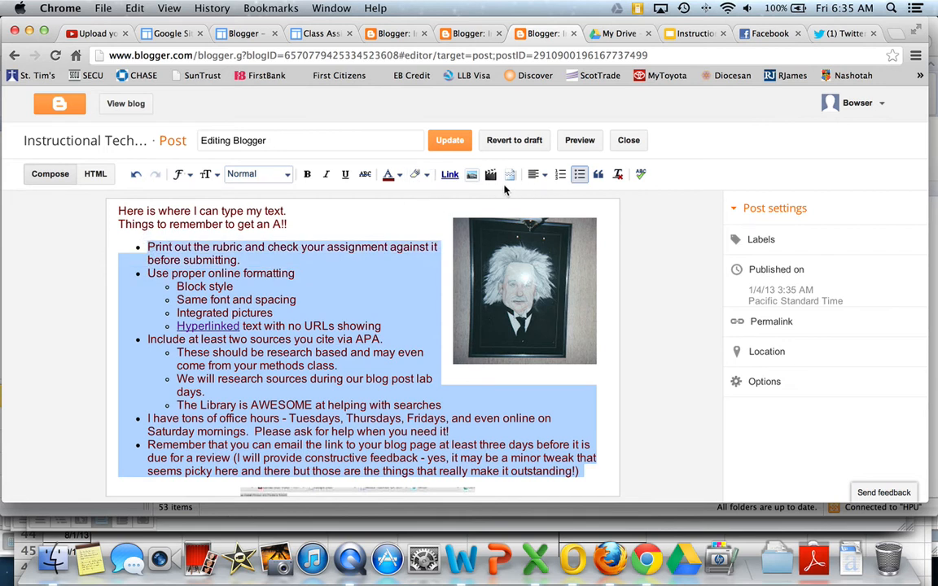
click(618, 176)
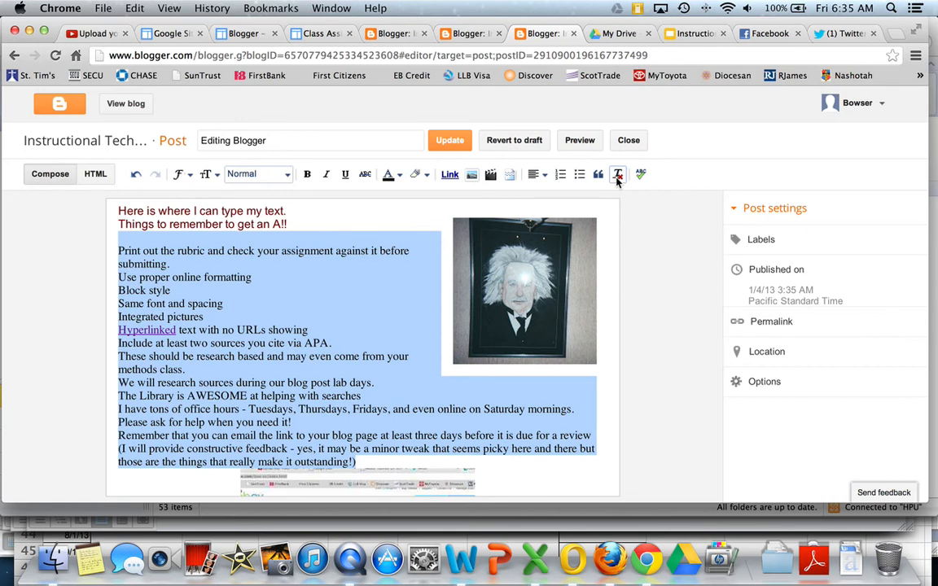
click(178, 174)
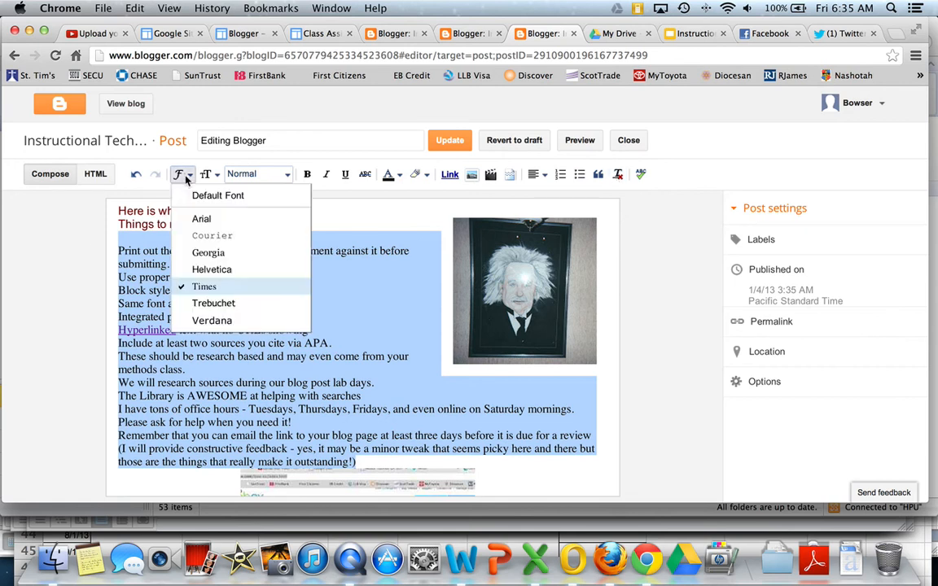
click(196, 219)
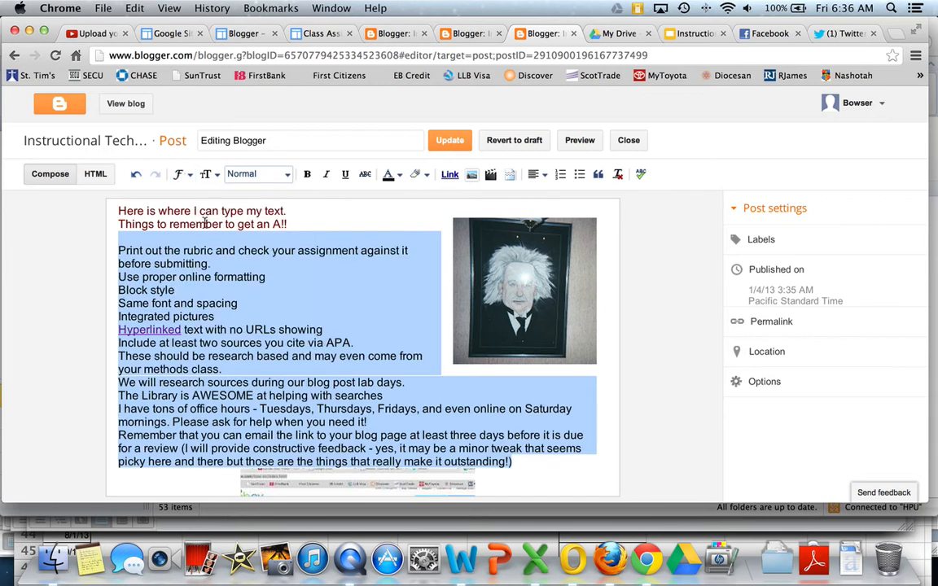
Step: Turn "Use proper online formatting", "Block style" and "Same font and spacing" back into a three-item bulleted list
click(120, 279)
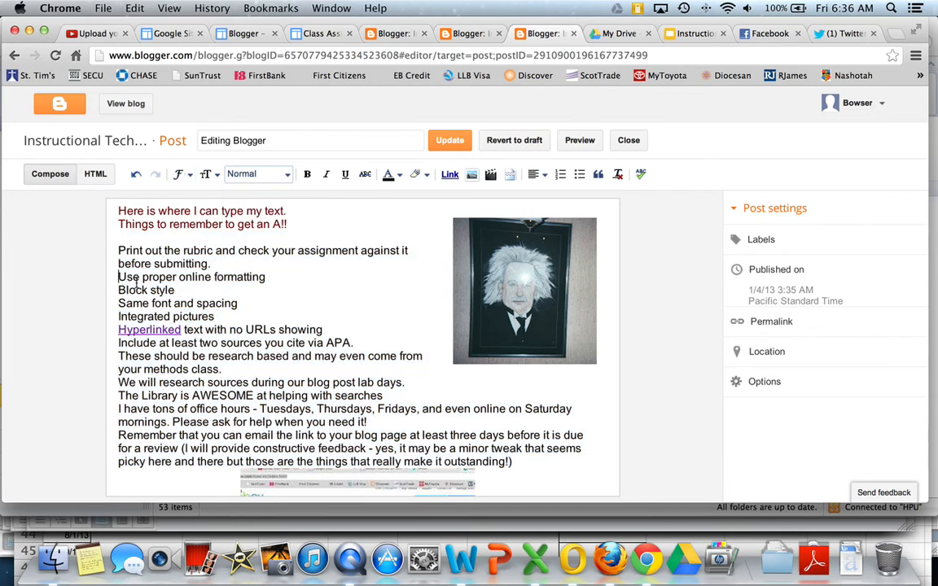
click(579, 178)
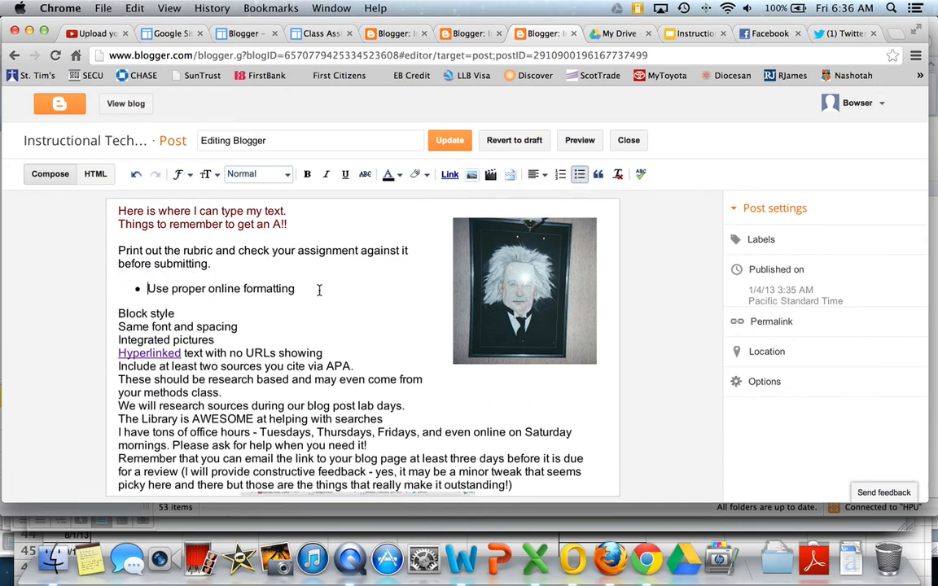
click(119, 316)
key(BackSpace)
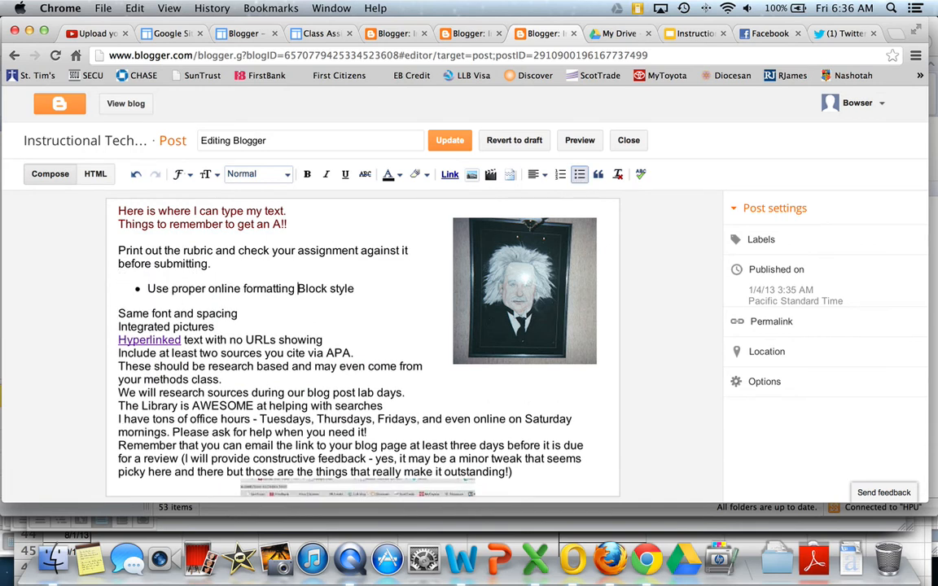
key(Return)
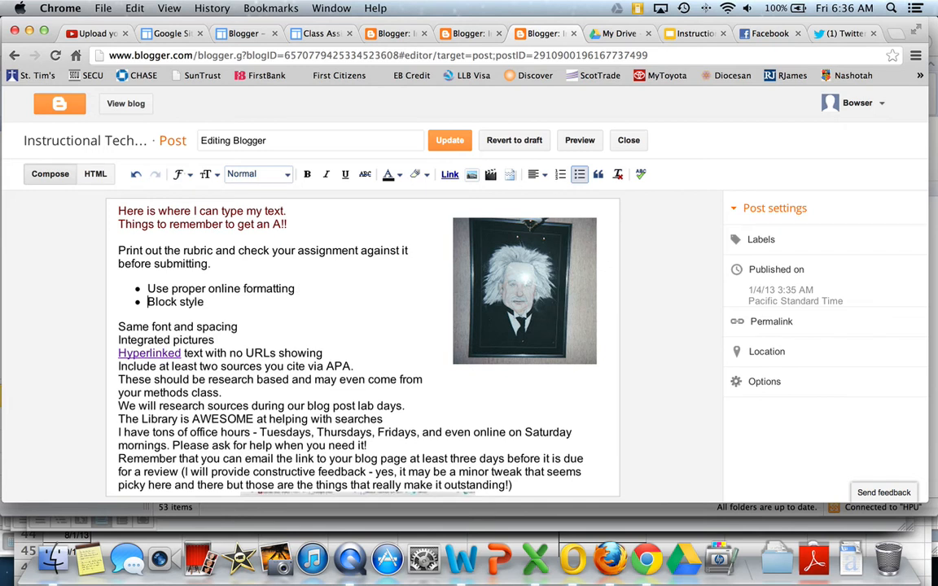
click(118, 325)
key(BackSpace)
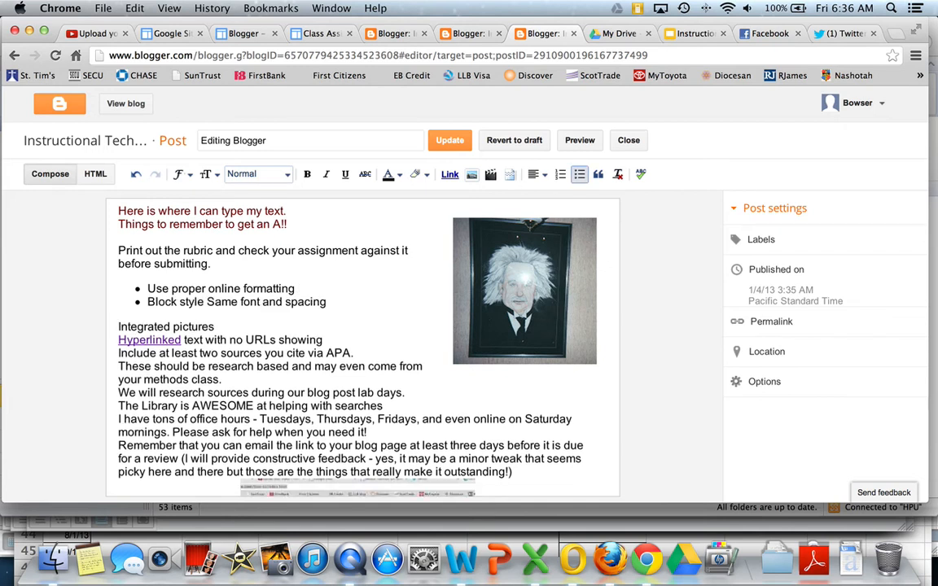
key(Return)
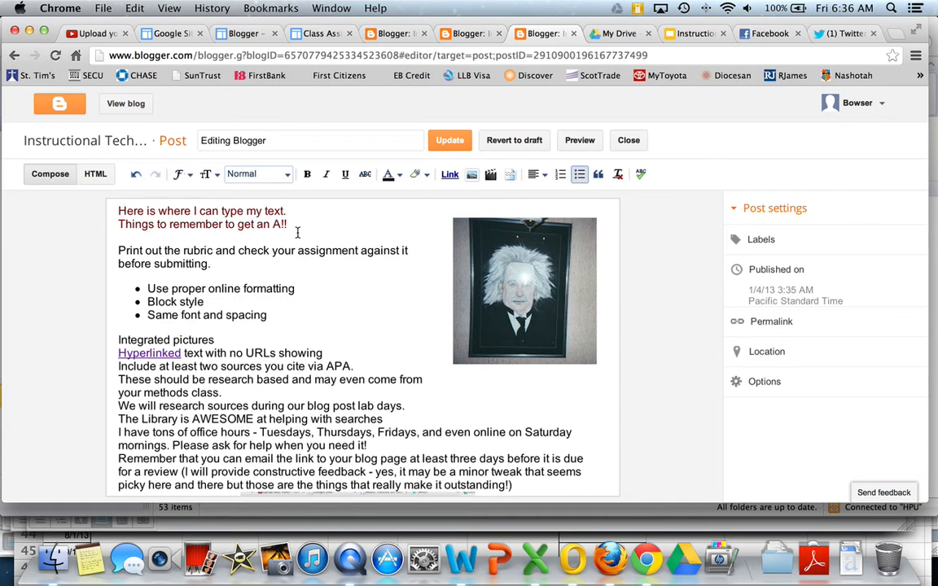
Step: Clear the formatting of the two opening lines around the picture and change their font to match the list text
mouse_move(288, 225)
mouse_down()
mouse_move(150, 219)
mouse_move(210, 211)
mouse_move(327, 224)
mouse_move(287, 212)
mouse_move(289, 224)
mouse_up()
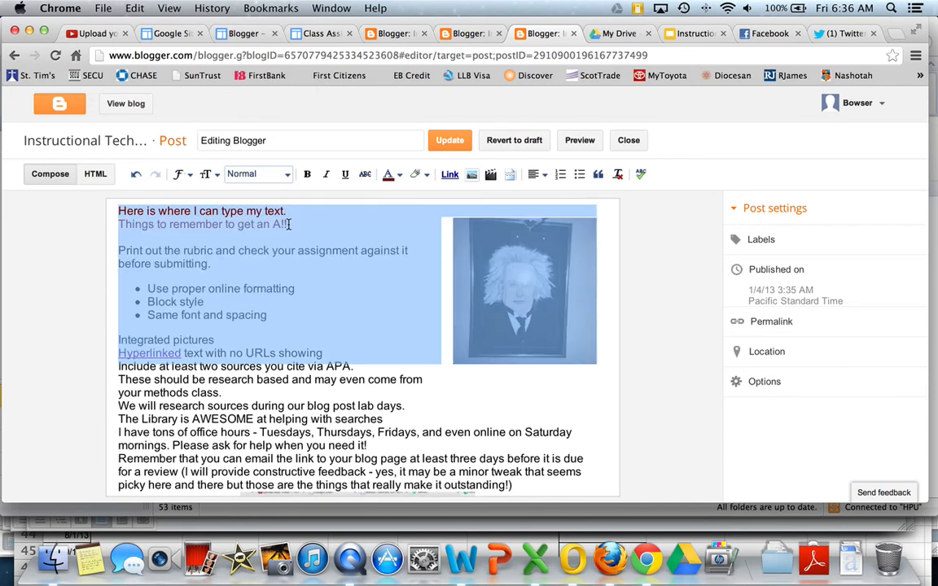
click(618, 175)
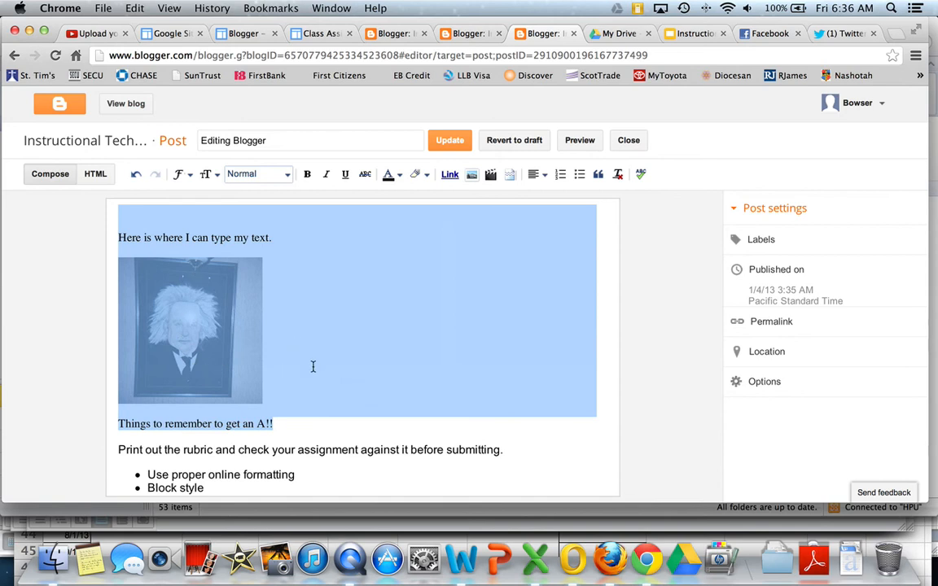
click(236, 338)
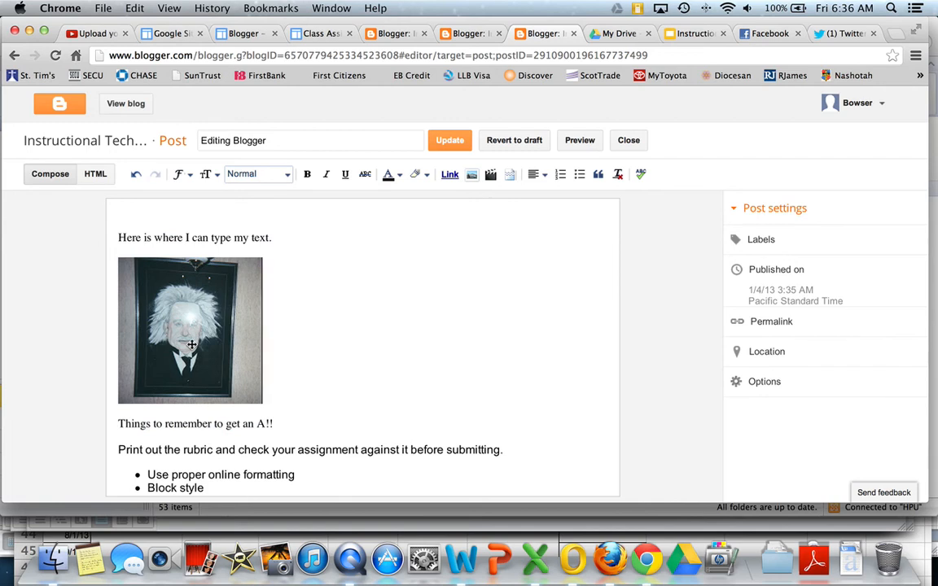
drag(117, 234, 290, 421)
click(183, 174)
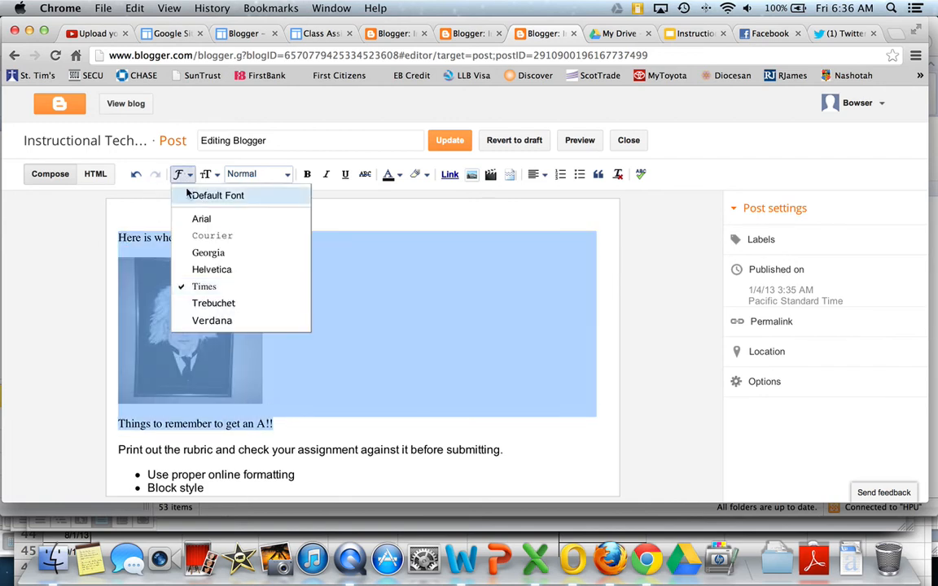
click(187, 196)
Step: Make the picture small and right-aligned, and delete the blank line left between the two opening lines
click(177, 340)
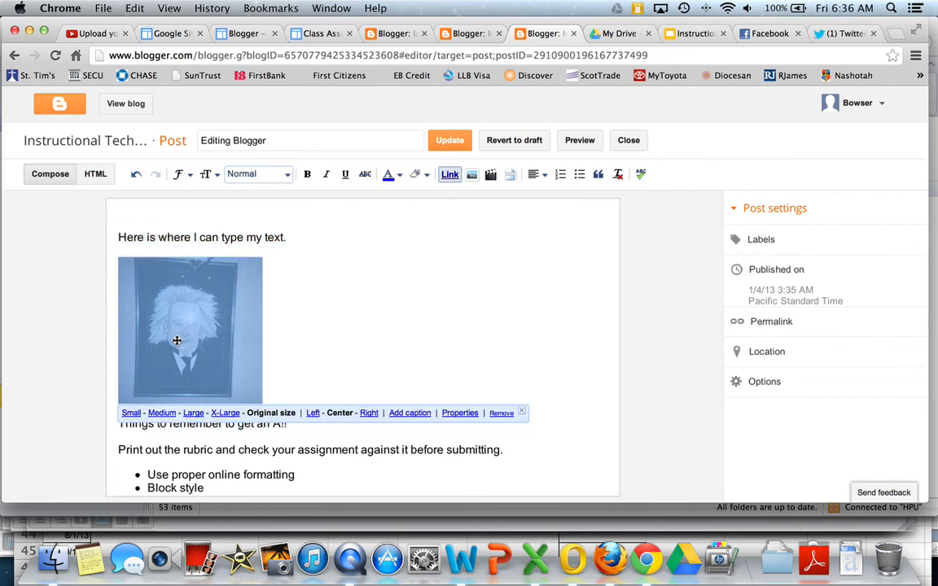
click(131, 413)
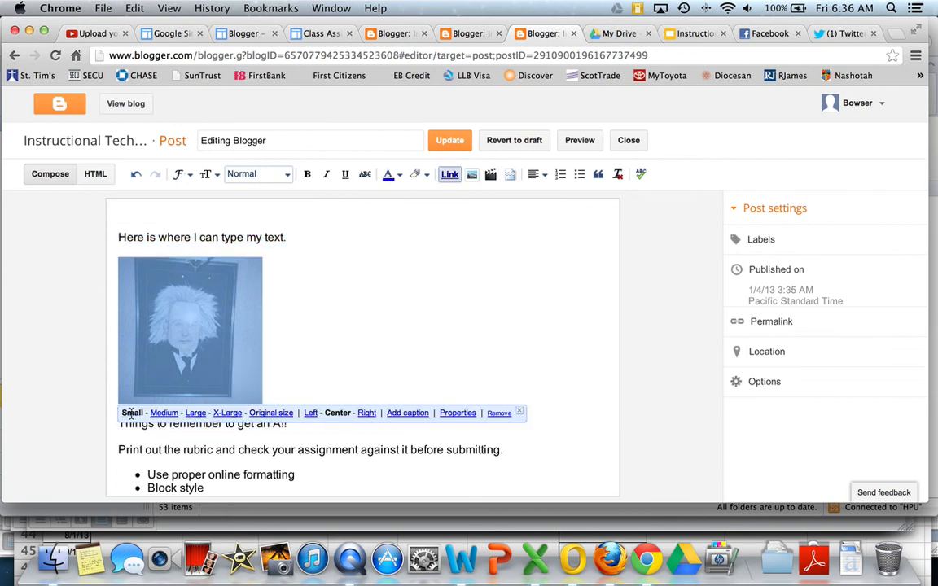
click(367, 413)
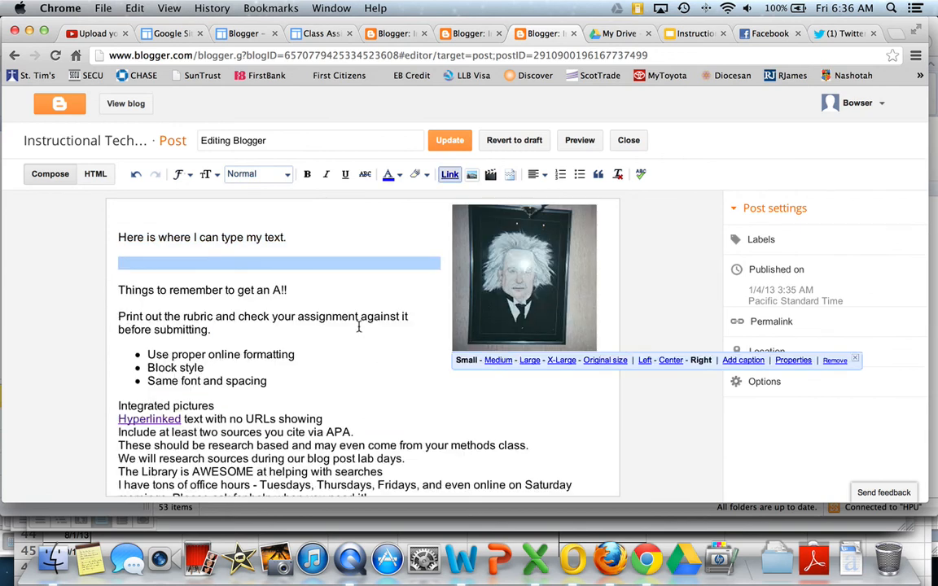
click(363, 273)
key(BackSpace)
key(BackSpace)
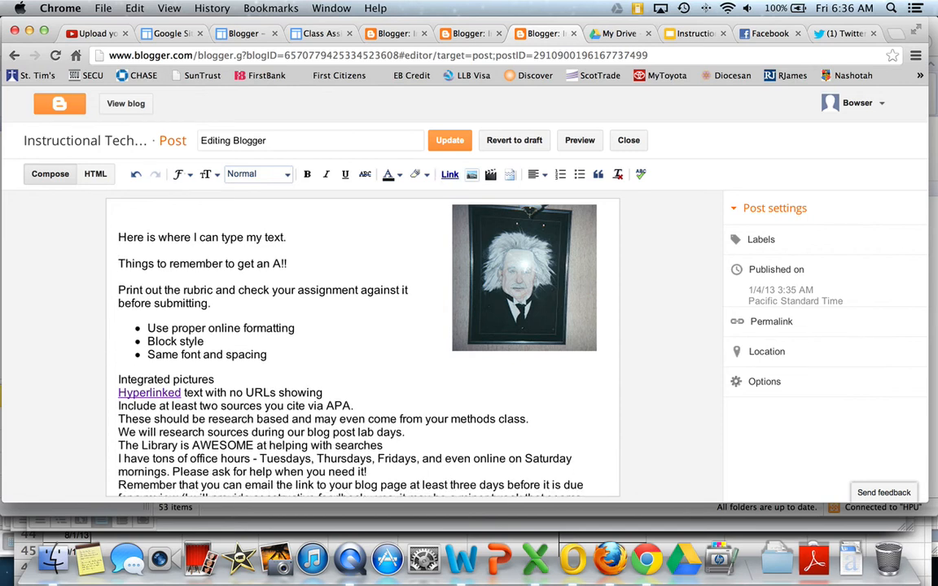
Step: Update the "Editing Blogger" post and view it on the live blog from its title to the closing line
scroll(251, 326, down, 10)
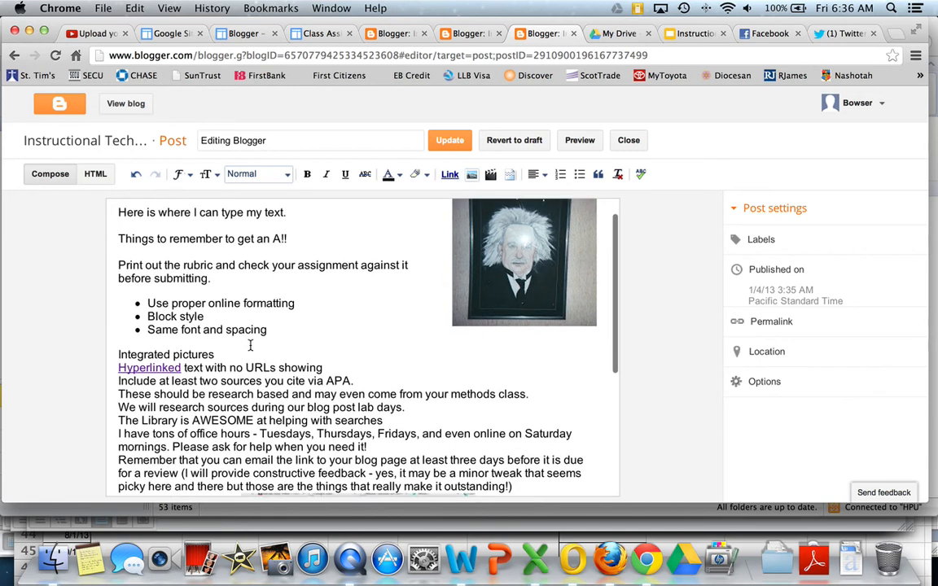
scroll(250, 346, up, 10)
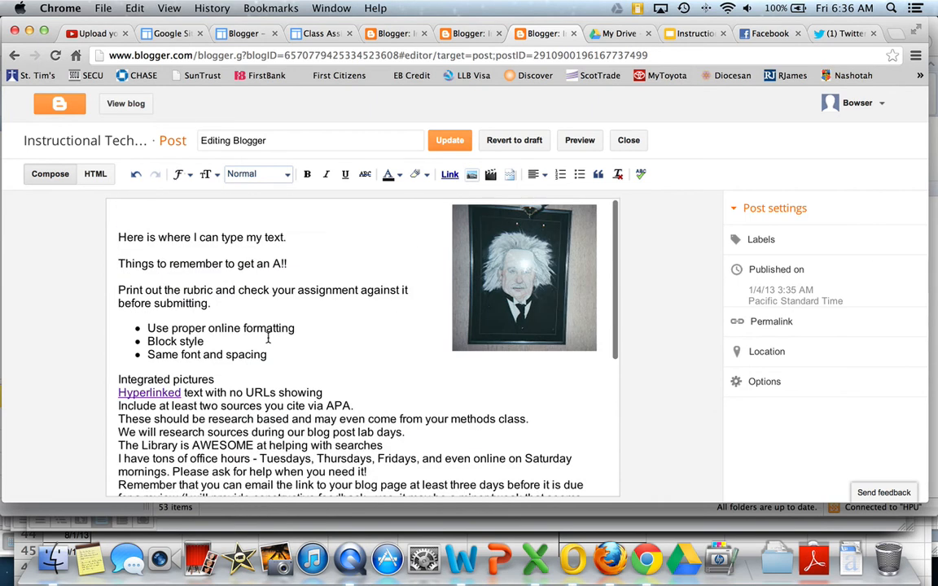
click(447, 142)
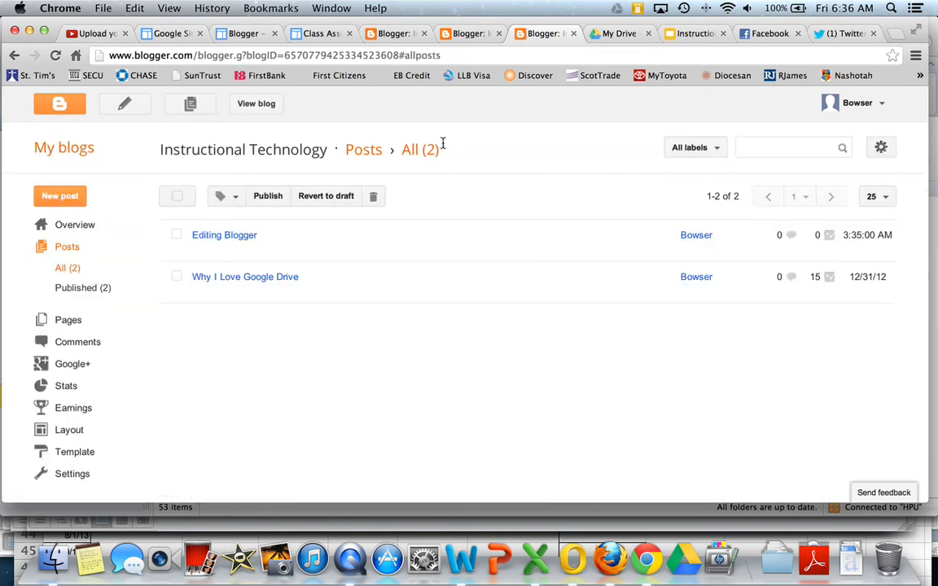
click(258, 105)
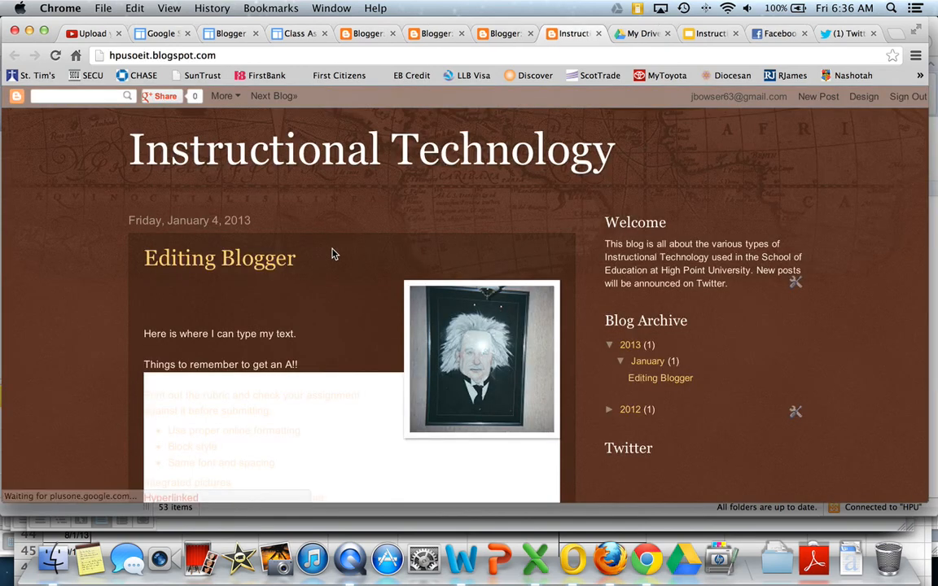
scroll(331, 252, down, 10)
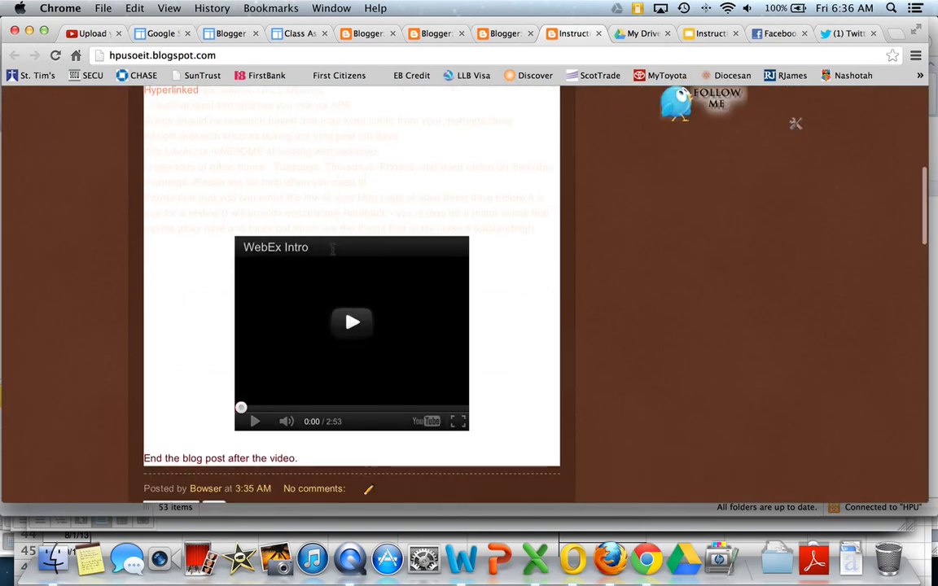
scroll(331, 252, up, 10)
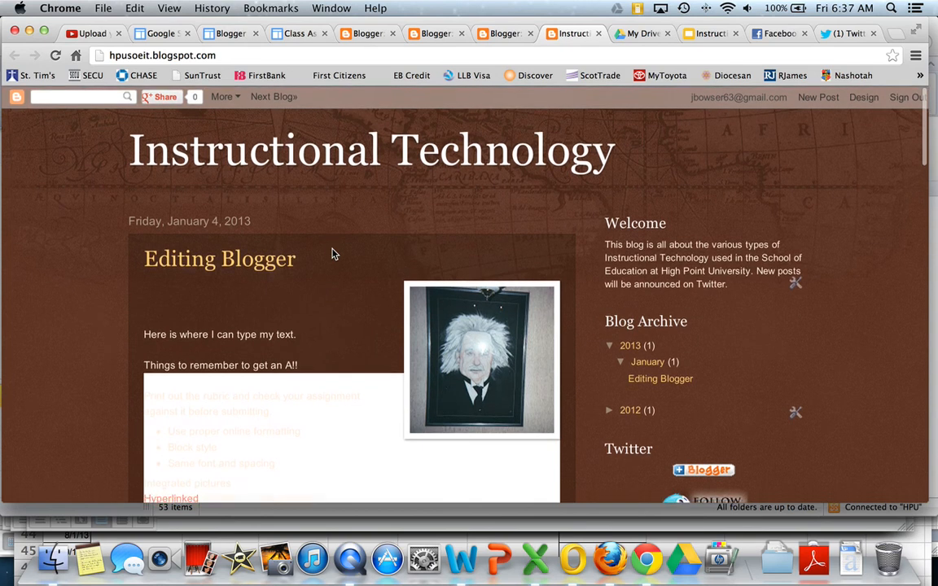
scroll(330, 253, down, 10)
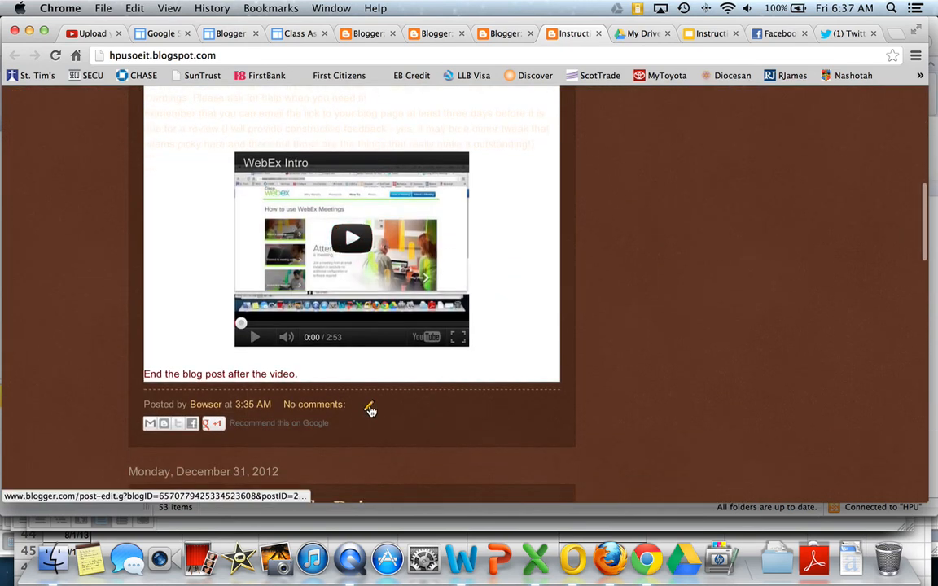
Step: Reopen the post for editing and try to remove its picture and the embedded video
click(367, 408)
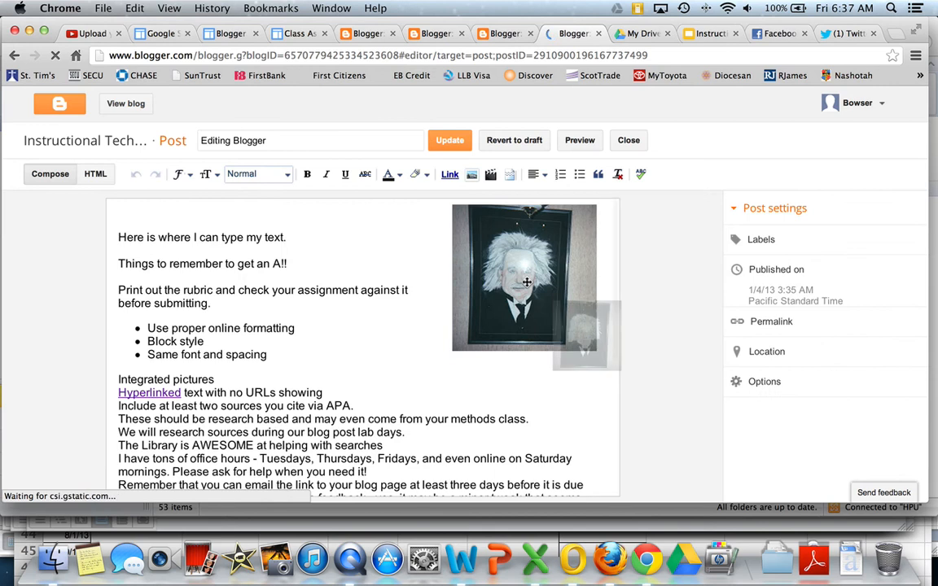
click(527, 282)
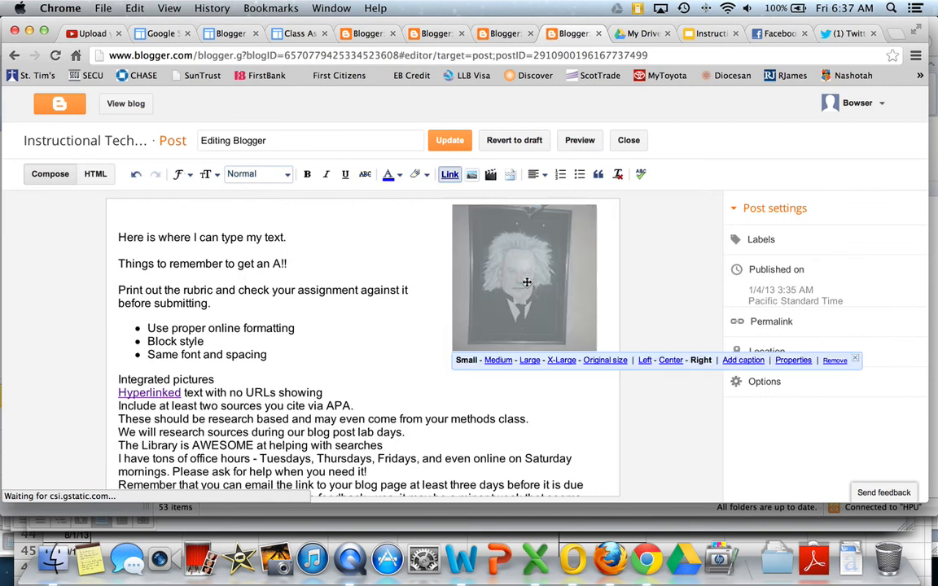
click(835, 361)
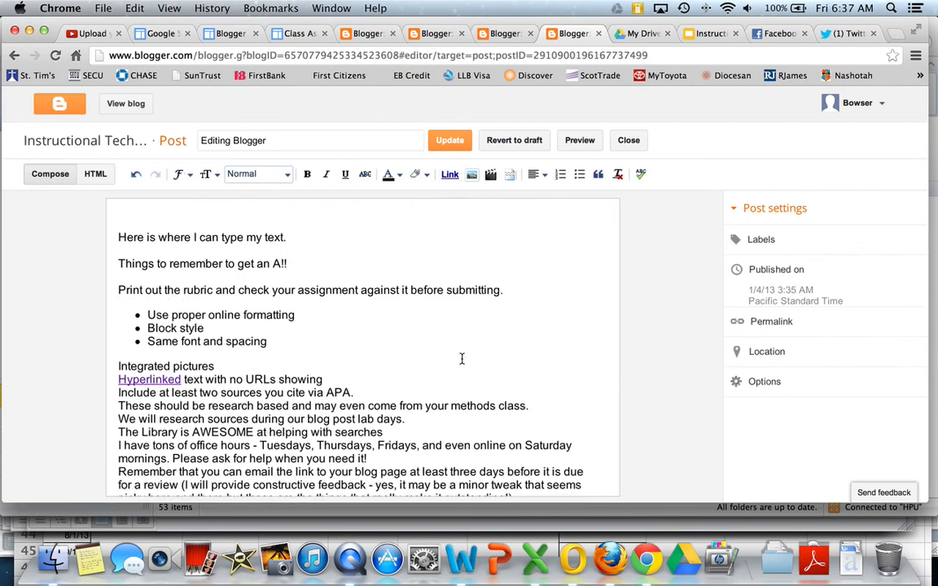
scroll(446, 355, down, 5)
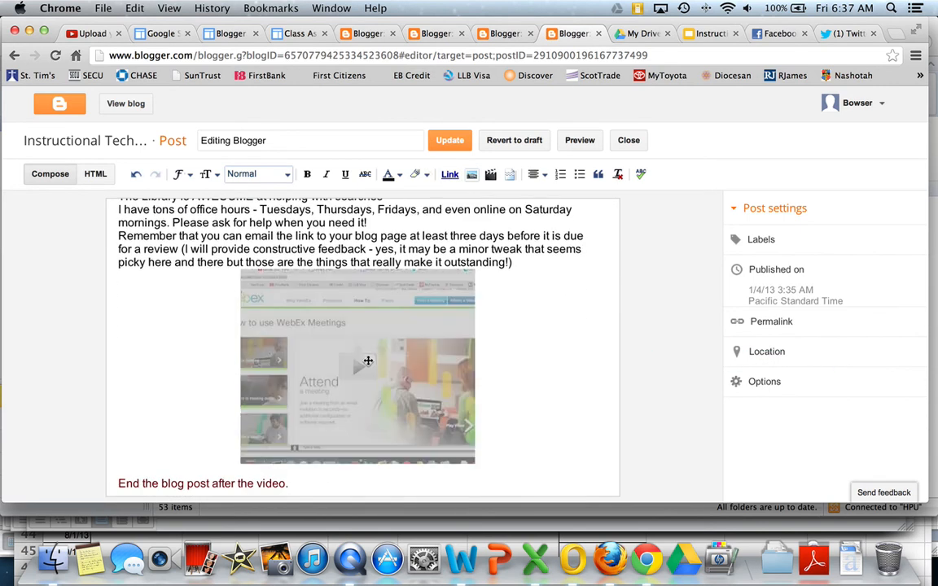
key(BackSpace)
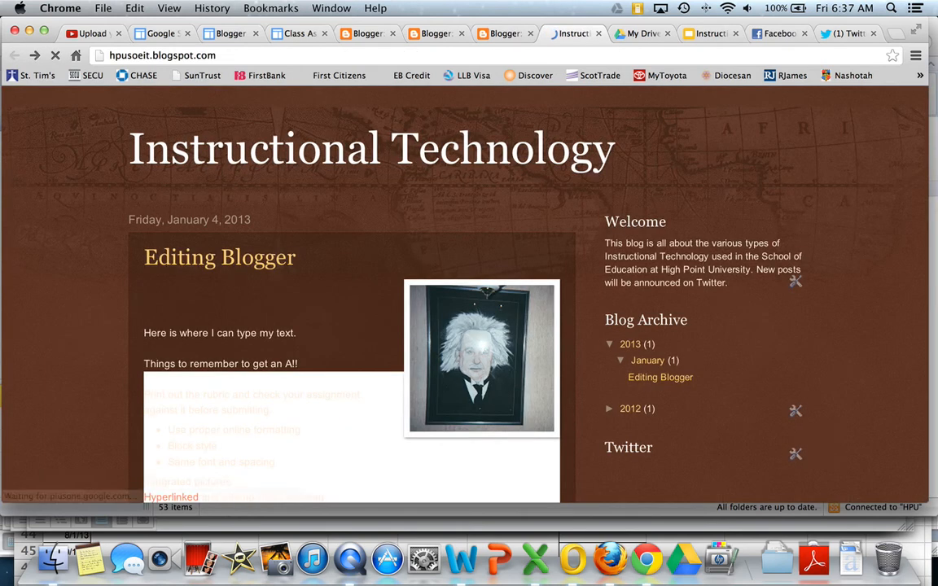
Step: Look over the live post's text, picture and video down to the closing line
scroll(301, 374, down, 1)
scroll(301, 374, down, 10)
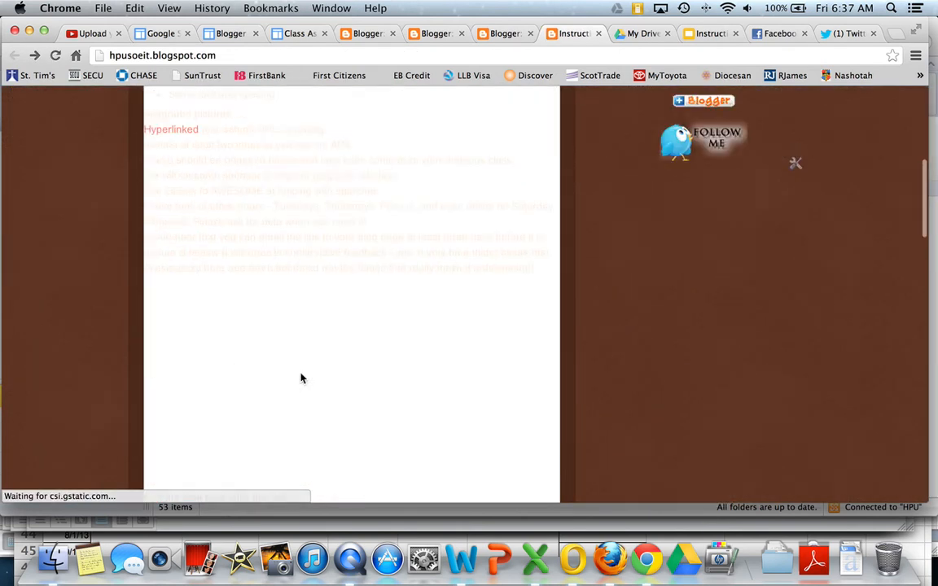
scroll(300, 378, up, 5)
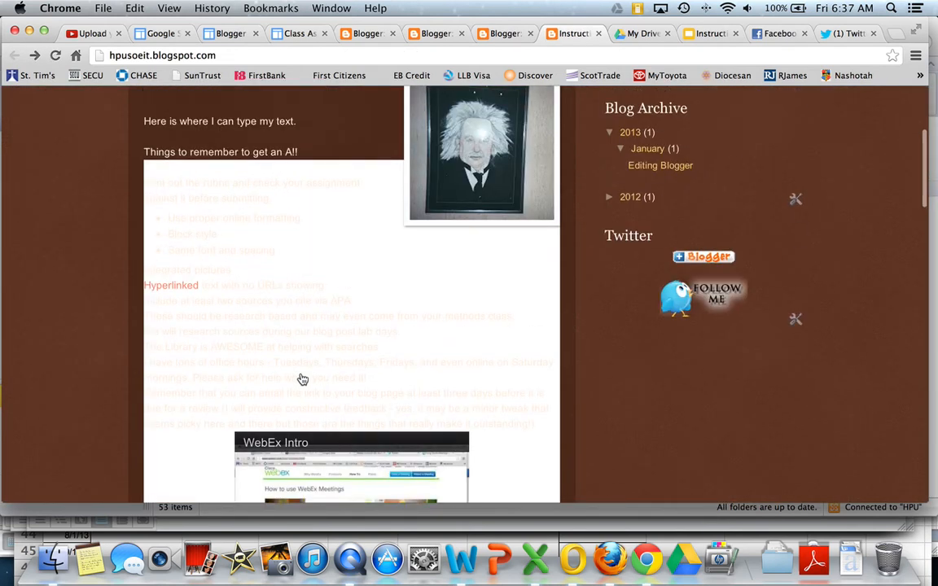
scroll(300, 374, down, 1)
scroll(301, 374, down, 5)
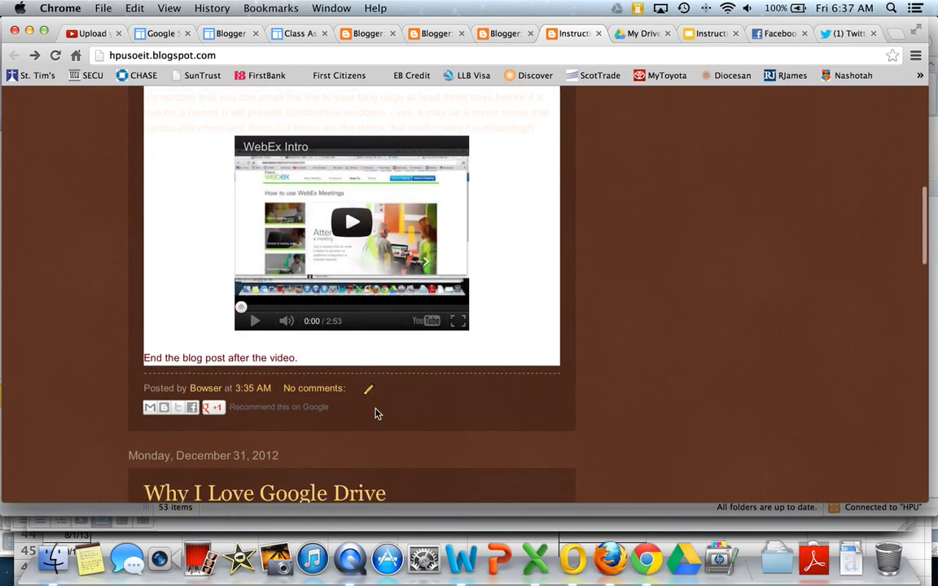
Step: Reopen the live post for editing and remove the formatting from all its content, from the first text line to the closing line
click(369, 393)
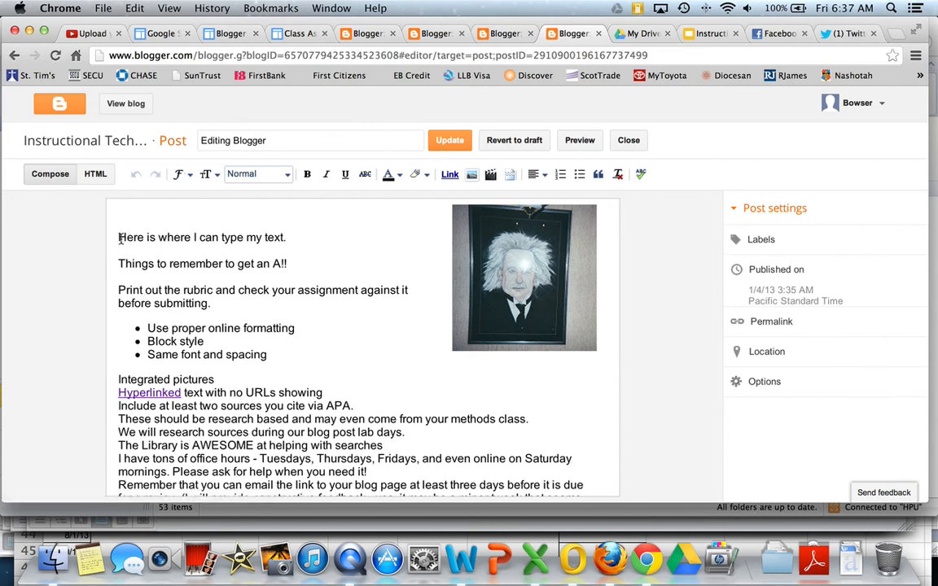
drag(120, 238, 497, 515)
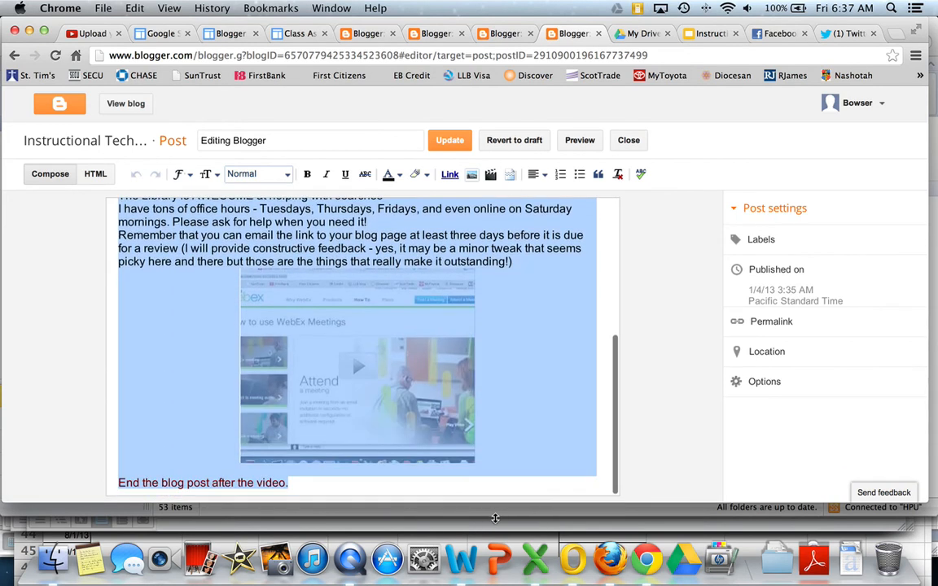
click(619, 175)
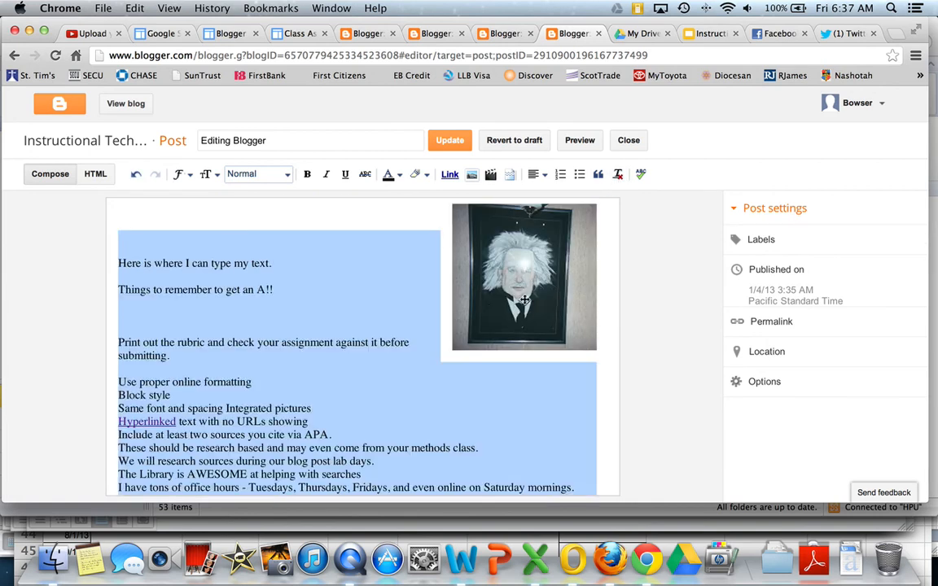
Step: Remove the embedded video and its leftover placeholder above the closing line of the post
scroll(360, 310, down, 10)
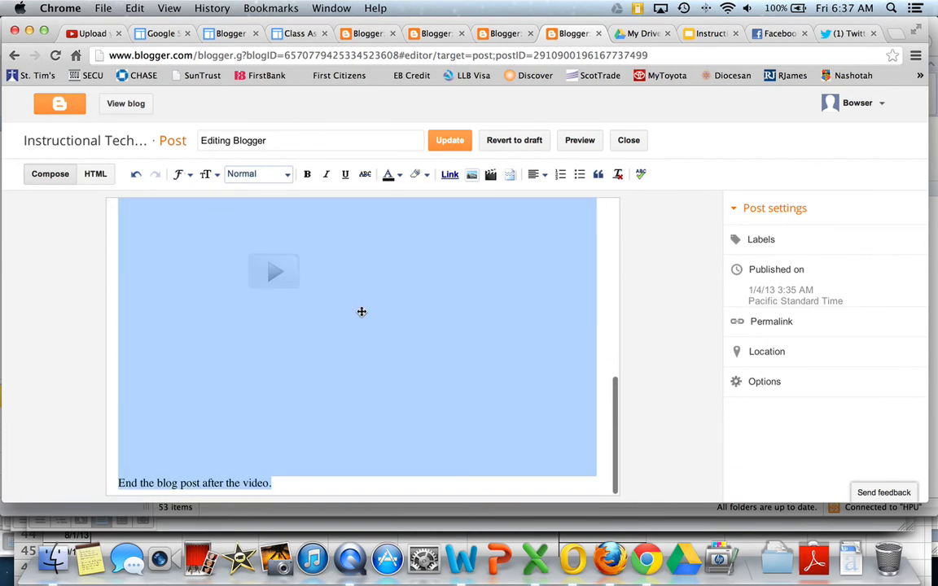
scroll(361, 312, up, 2)
click(361, 312)
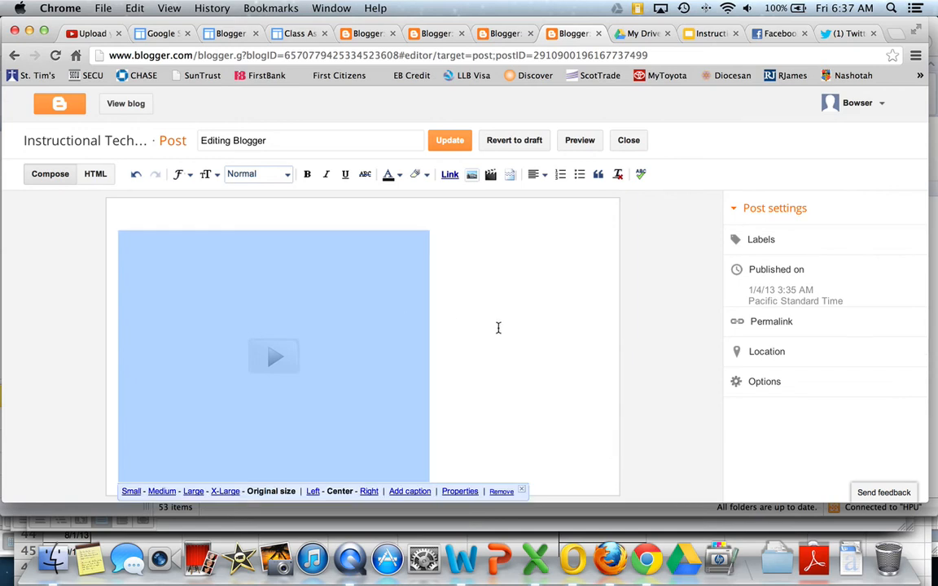
click(502, 492)
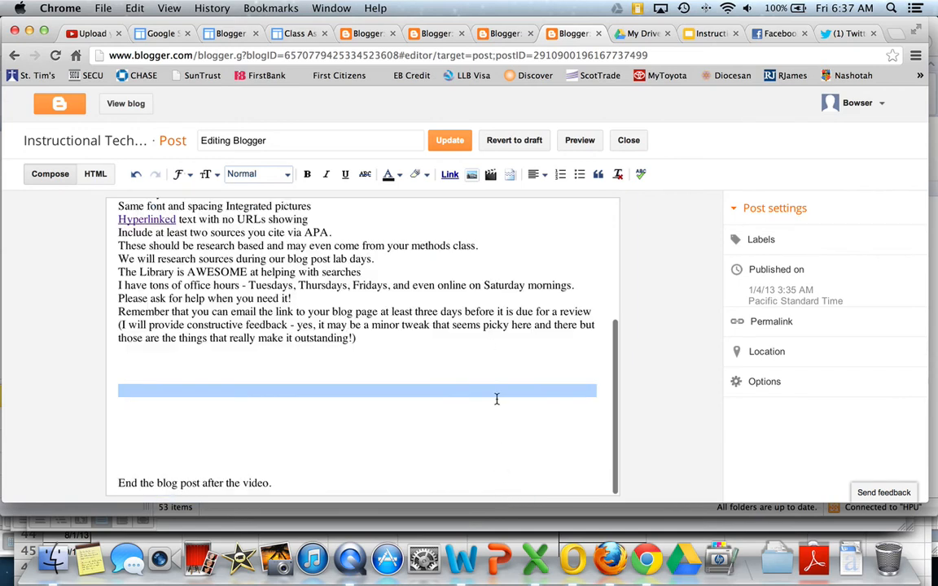
key(BackSpace)
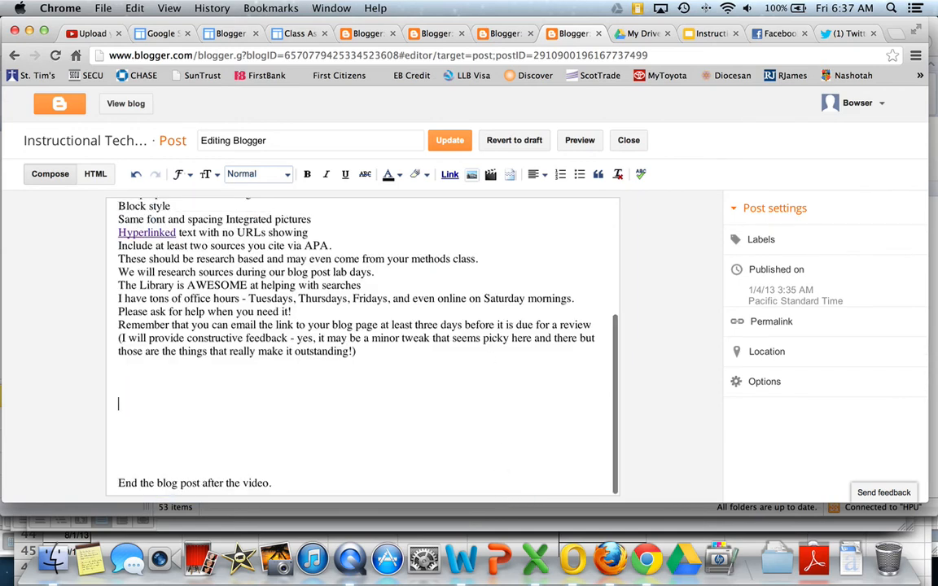
Step: Remove the portrait picture beside the post's opening lines
scroll(362, 346, up, 3)
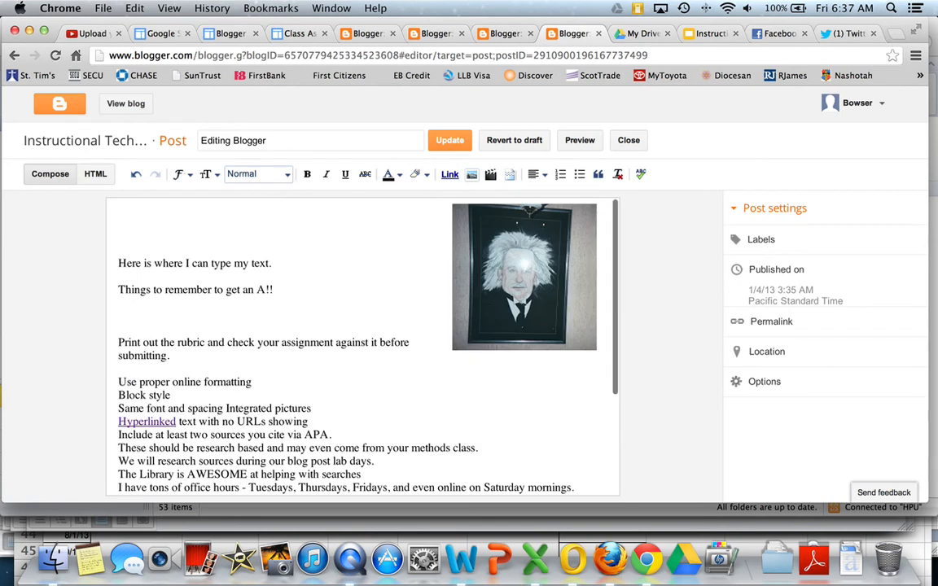
click(555, 320)
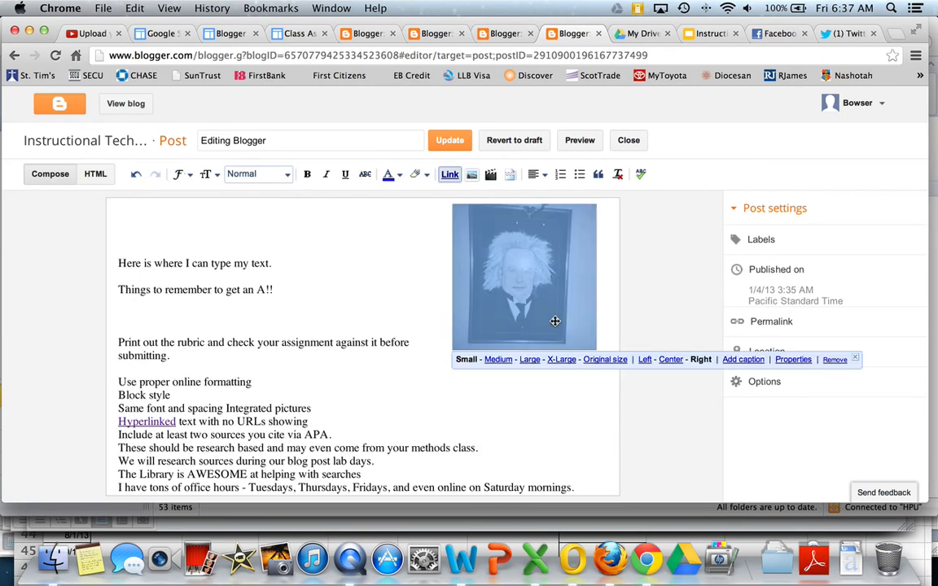
click(835, 360)
scroll(433, 375, down, 3)
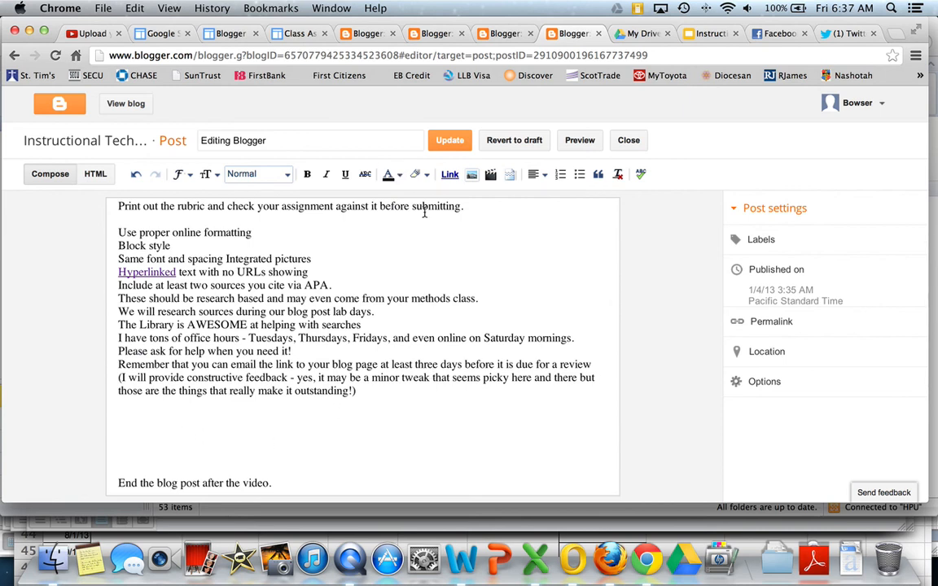
Step: Update the post and review its unformatted text on the live blog down to the closing line
click(450, 140)
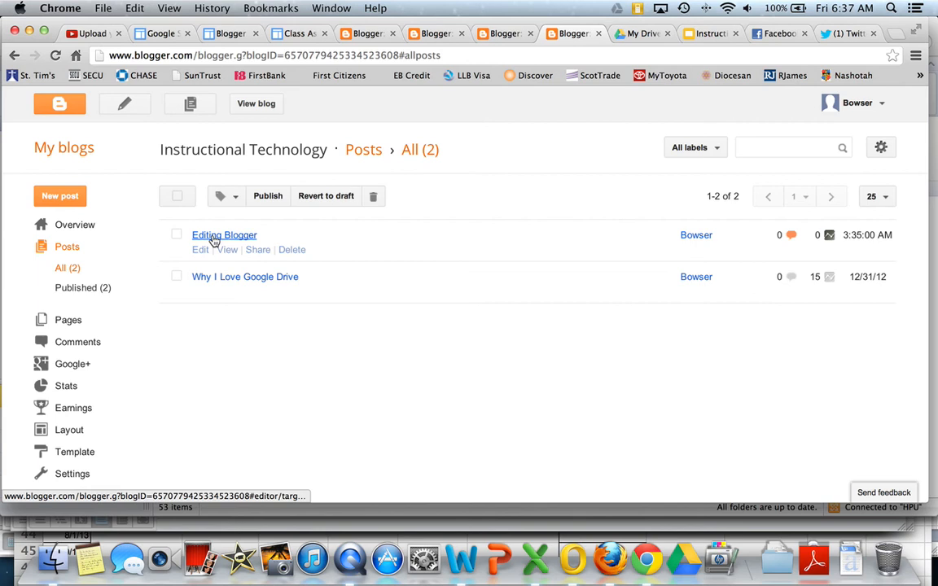
click(256, 104)
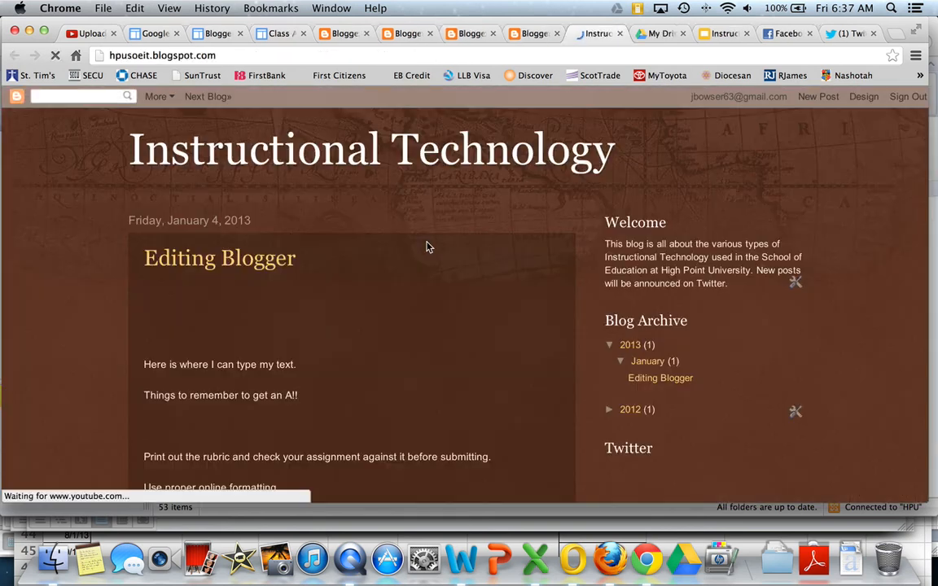
scroll(429, 247, down, 10)
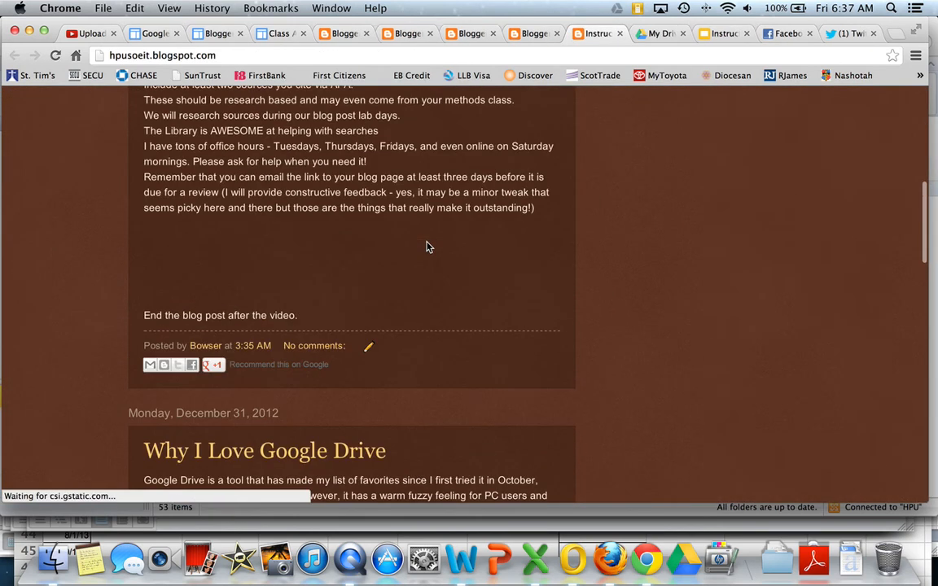
scroll(429, 247, up, 6)
scroll(429, 247, down, 4)
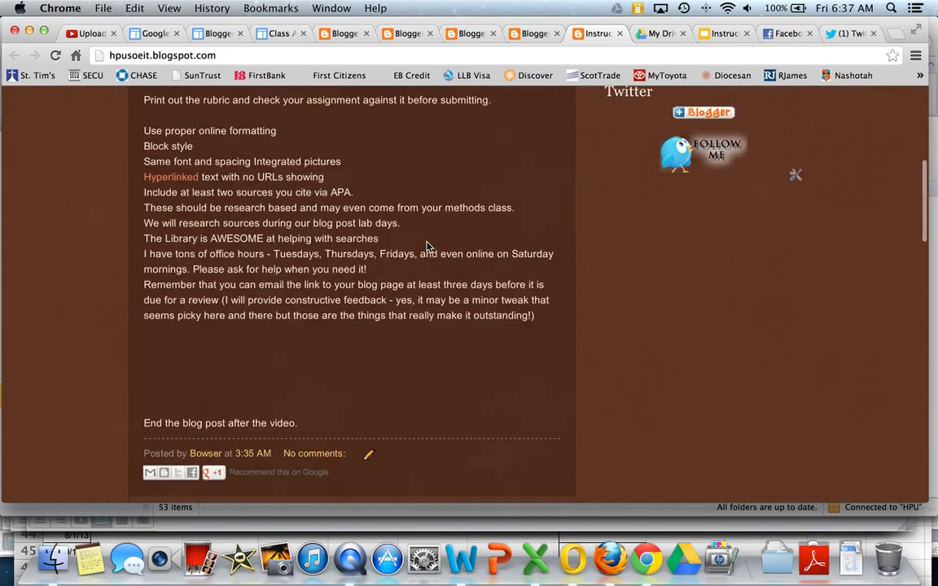
scroll(430, 246, down, 1)
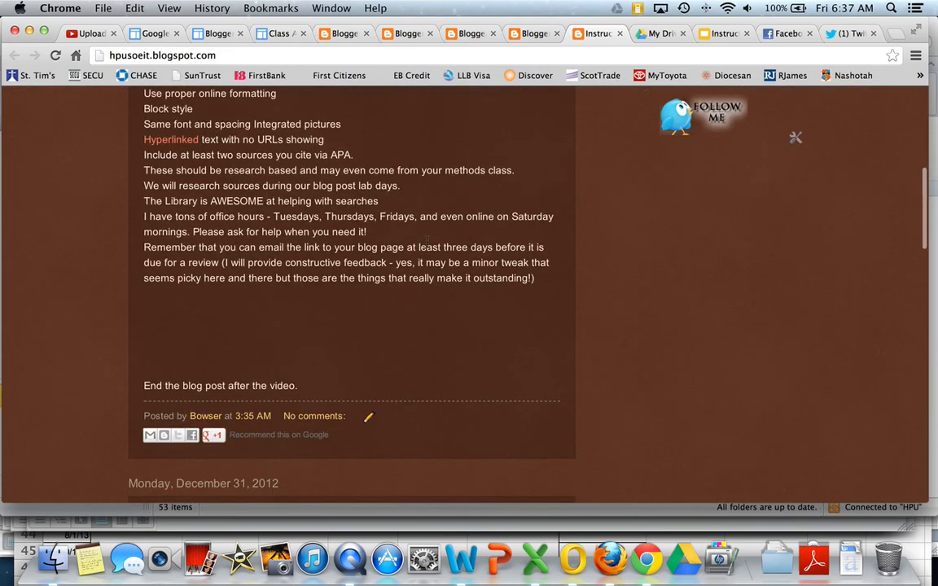
Step: Reopen the post for editing and delete the extra blank lines above "Here is where I can type my text." and below "Things to remember to get an A!!"
click(369, 419)
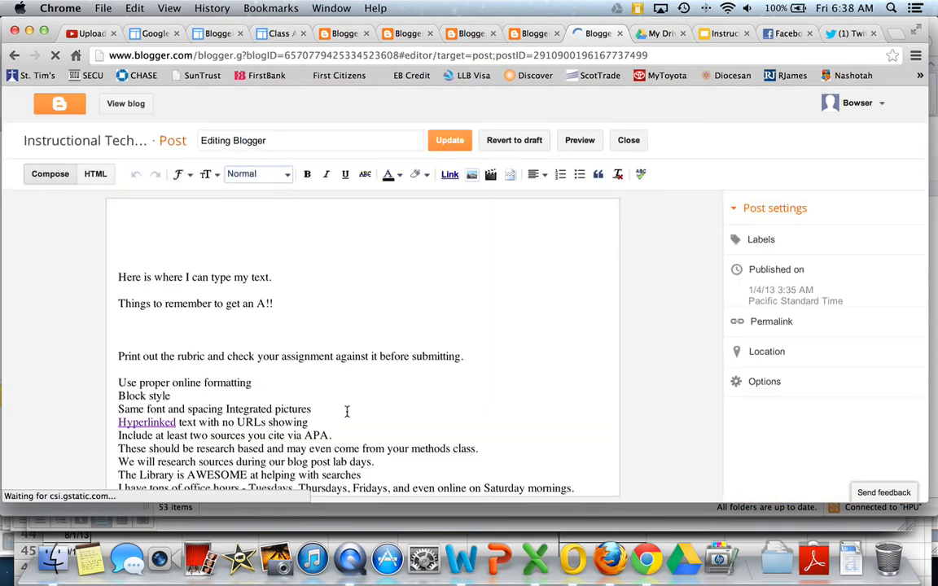
click(120, 277)
key(BackSpace)
key(BackSpace)
key(BackSpace)
key(BackSpace)
key(BackSpace)
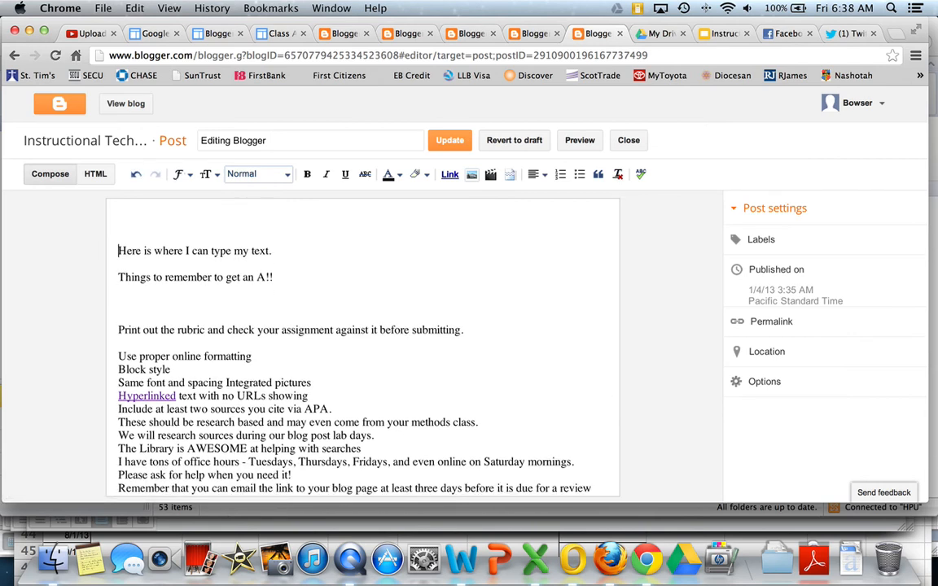
click(132, 271)
key(BackSpace)
key(BackSpace)
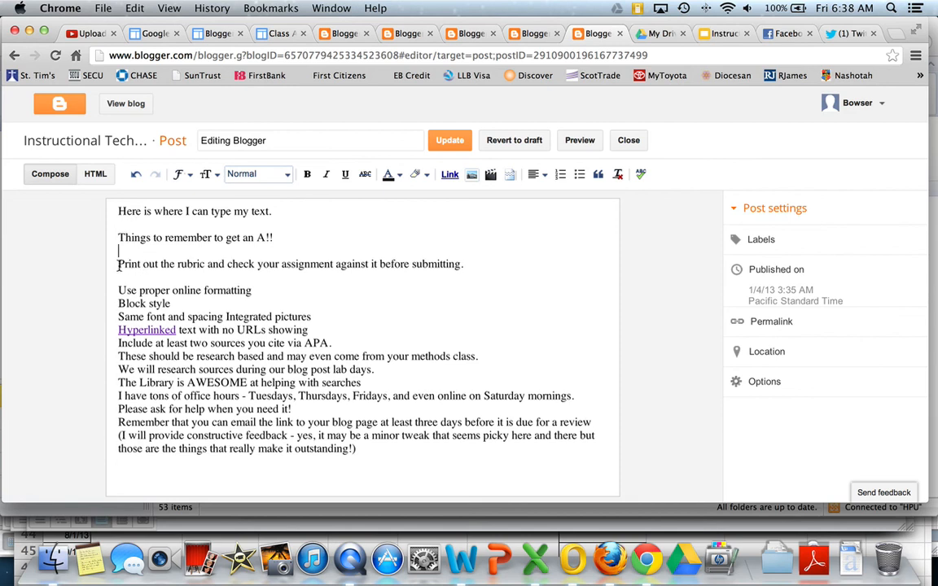
Step: Make "Print out the rubric and check your assignment against it before submitting." and "Use proper online formatting" consecutive bullet points
click(579, 175)
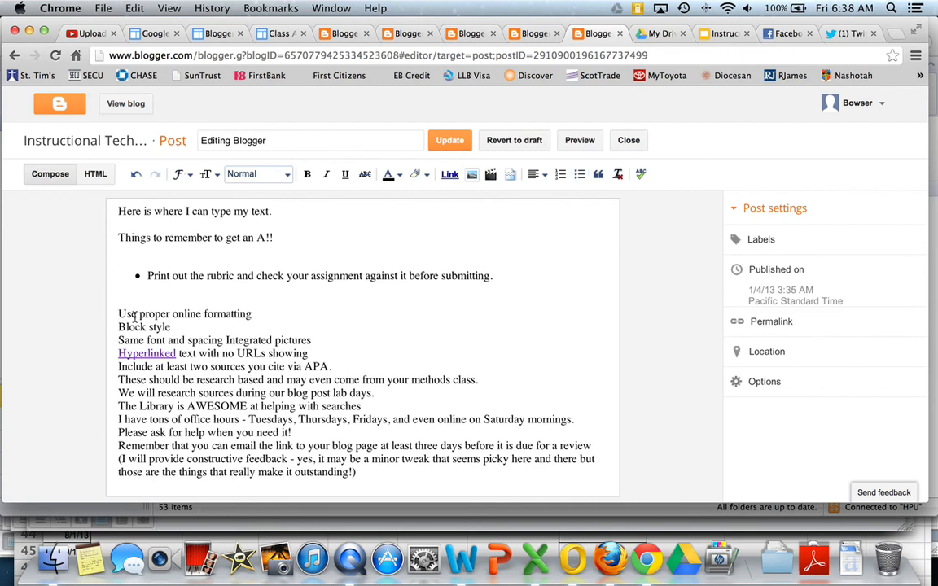
key(BackSpace)
key(BackSpace)
key(Return)
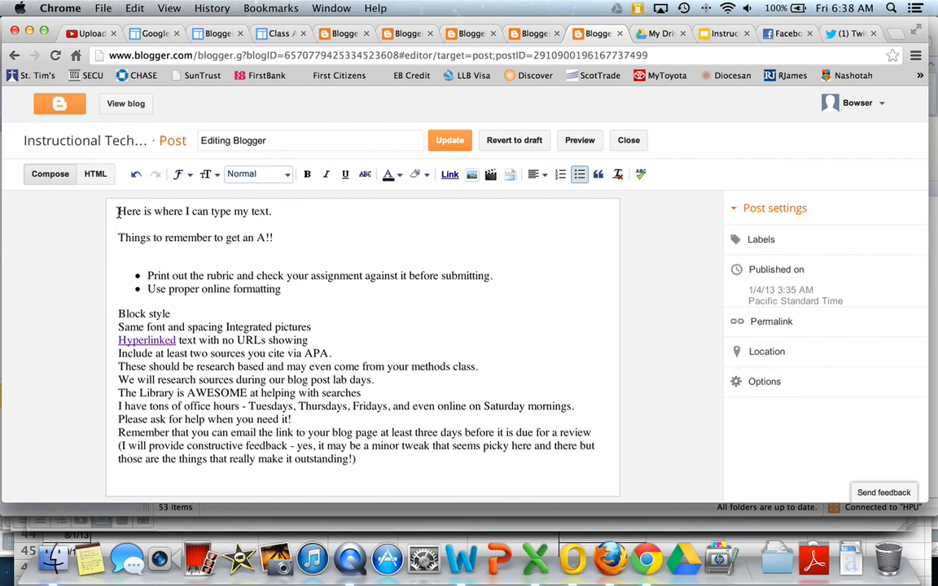
Step: Change the font of the entire post text to a sans-serif typeface
drag(117, 212, 269, 477)
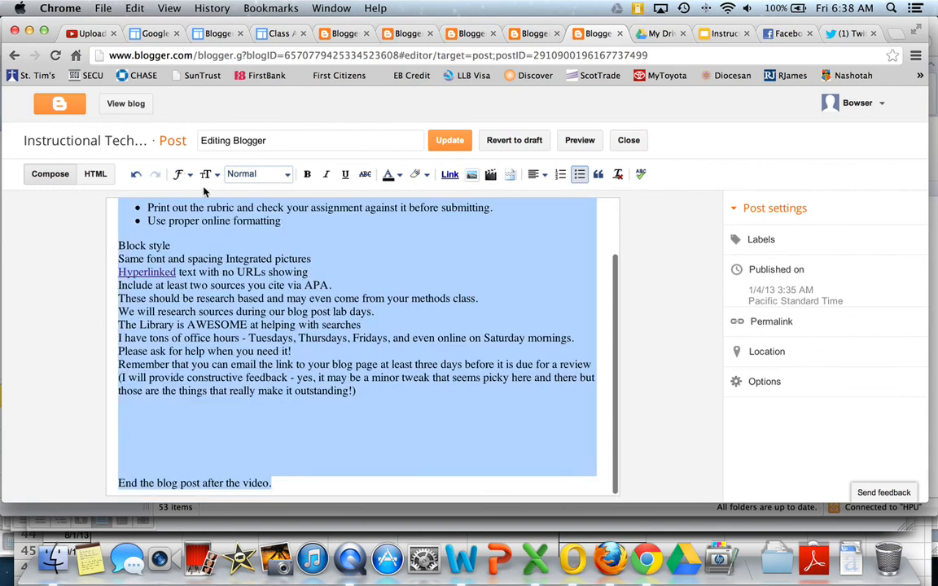
click(180, 175)
click(207, 219)
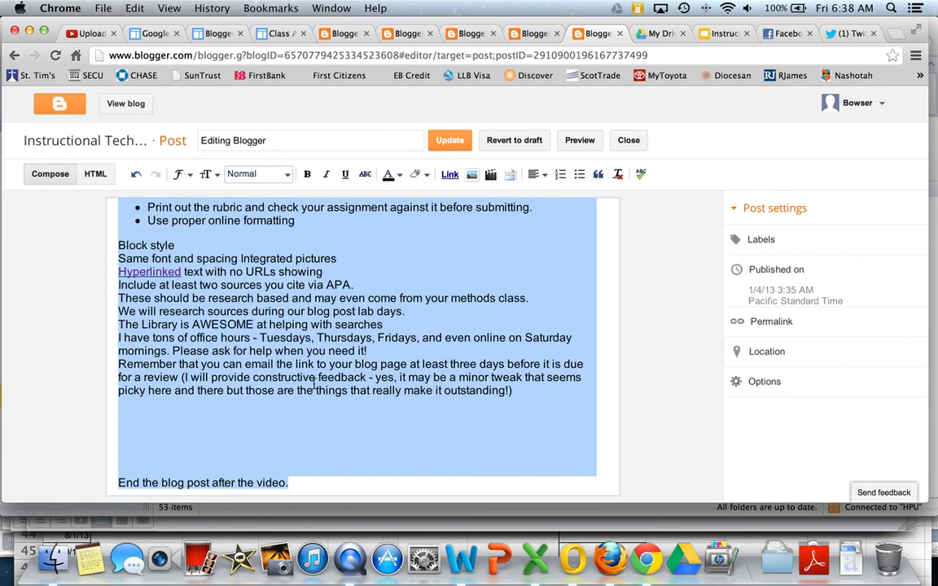
click(301, 415)
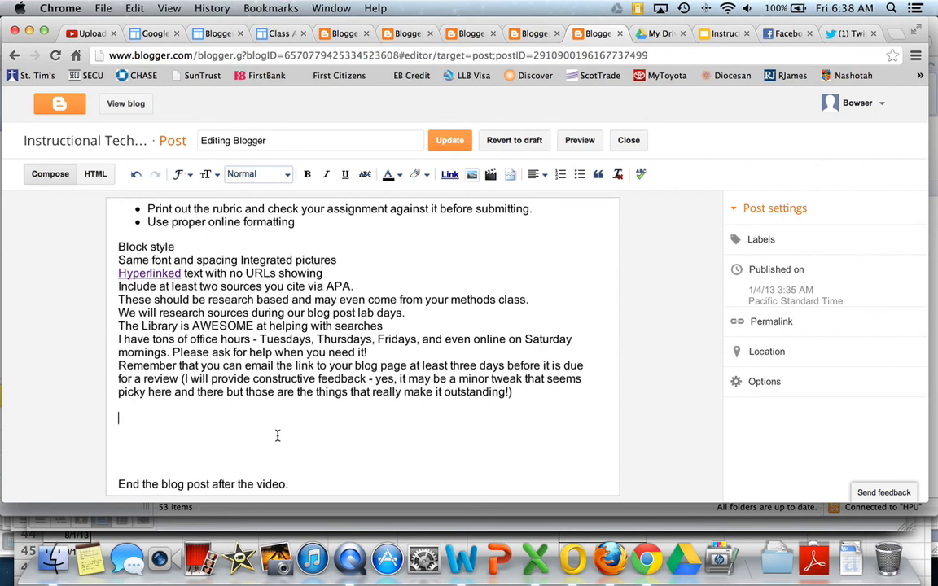
Step: Update the reformatted post and check its bullets and text on the live blog down to the closing line
scroll(277, 435, up, 2)
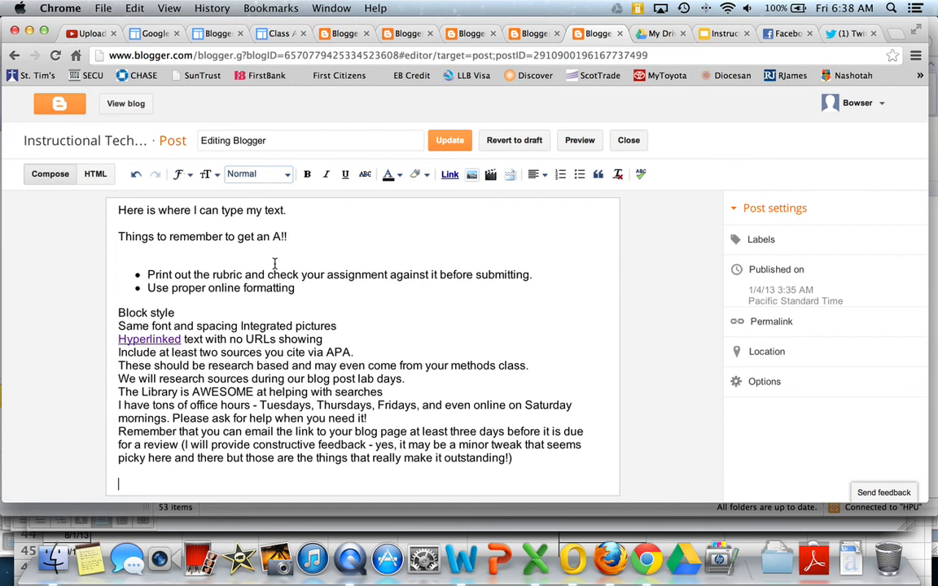
scroll(274, 263, down, 1)
click(450, 140)
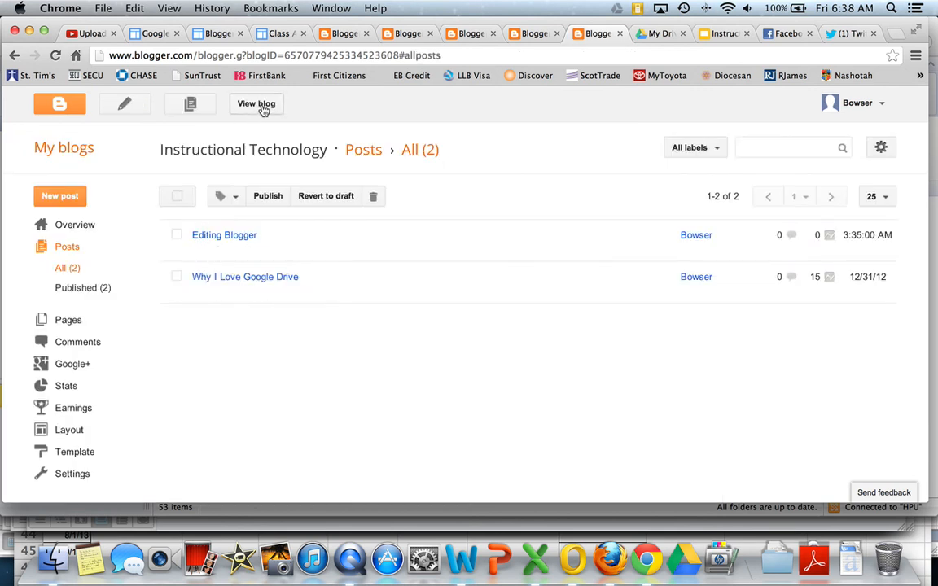
click(259, 104)
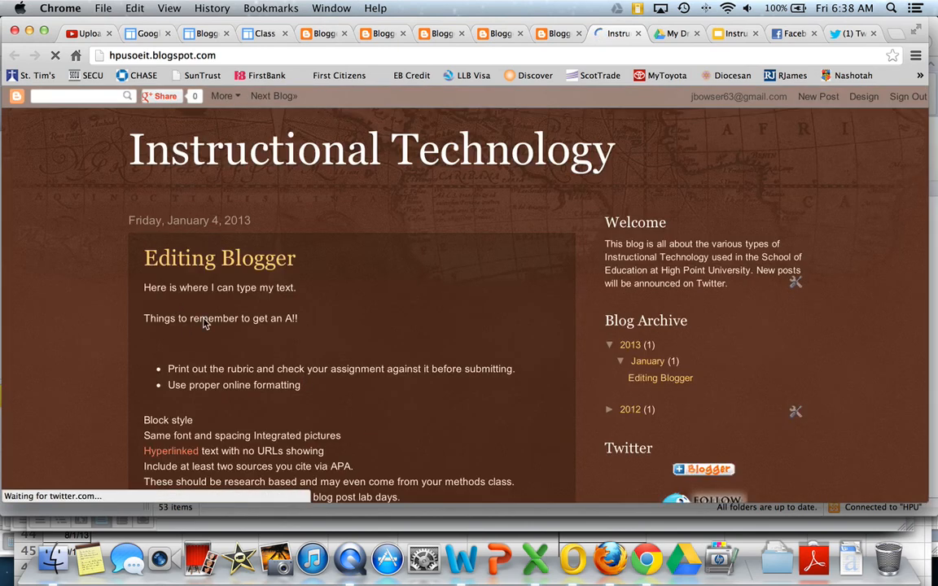
scroll(239, 389, down, 5)
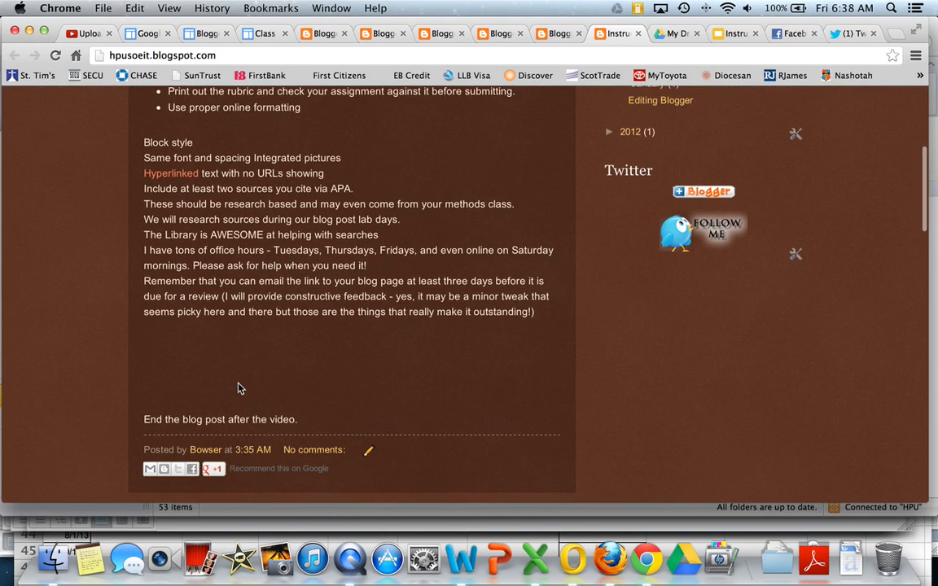
Step: Reopen the post for editing and upload pic129.jpg from the computer, adding it at the start of the "Things to remember to get an A!!" line
click(368, 451)
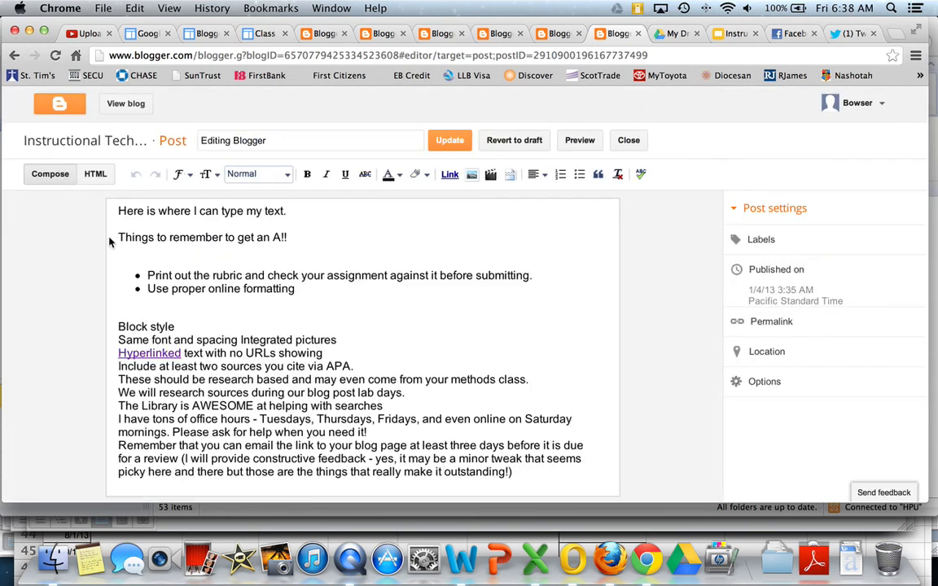
click(119, 237)
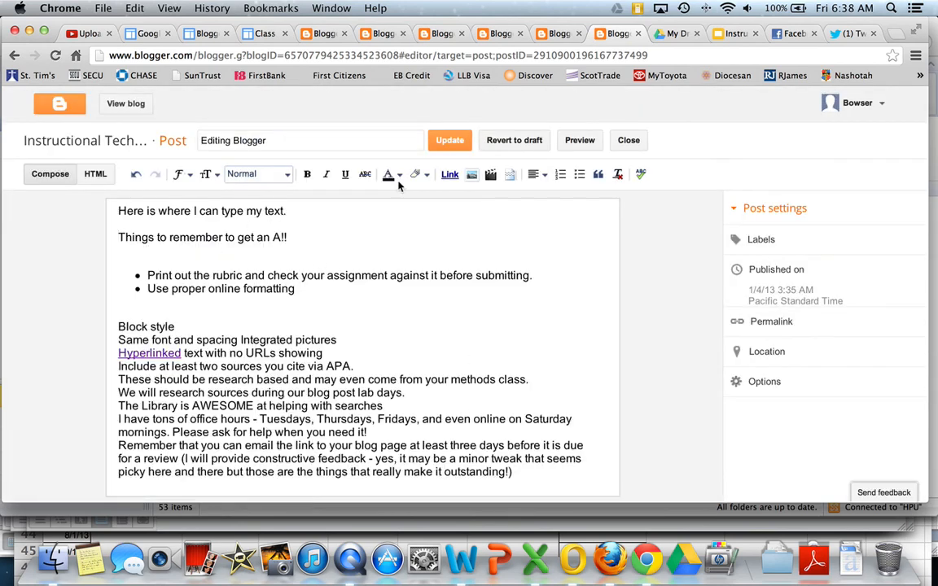
click(472, 176)
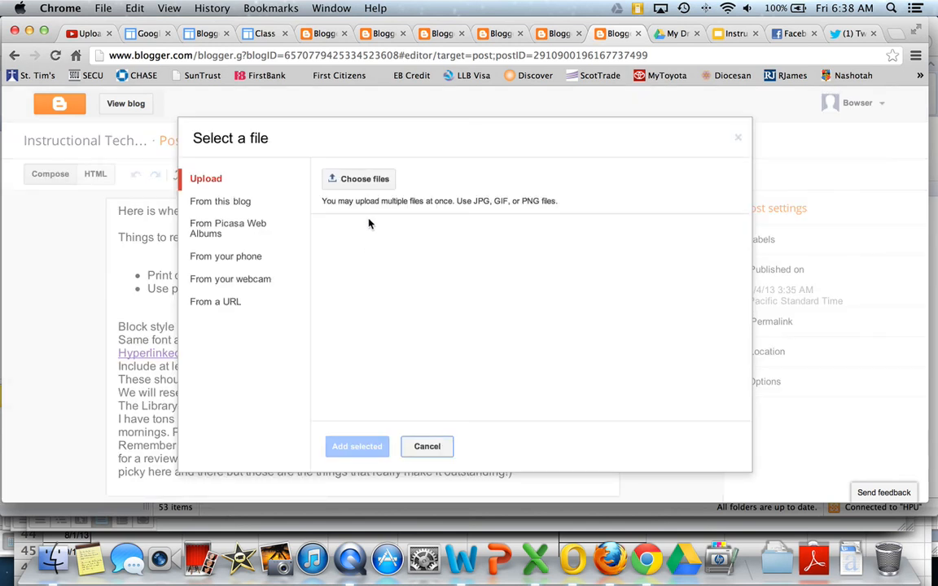
click(343, 179)
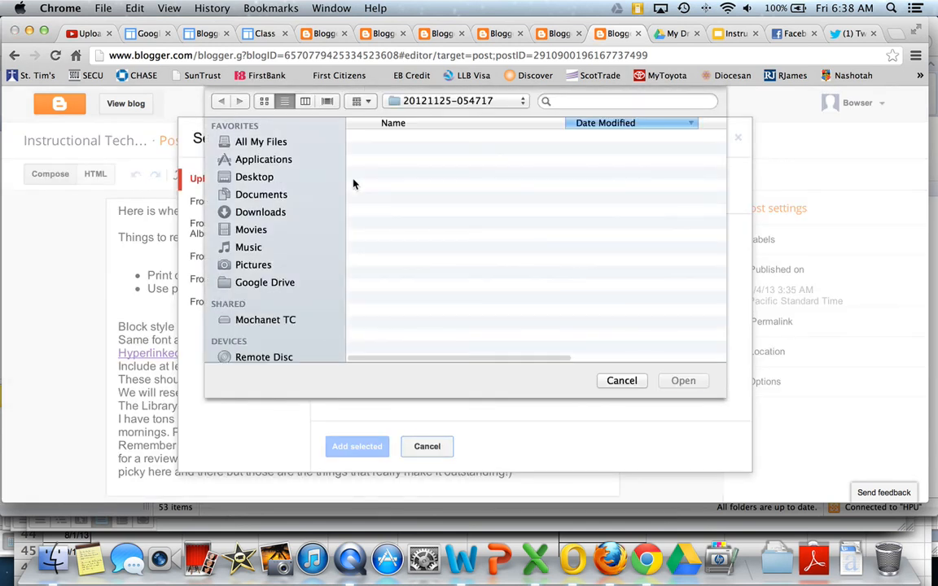
scroll(403, 244, down, 3)
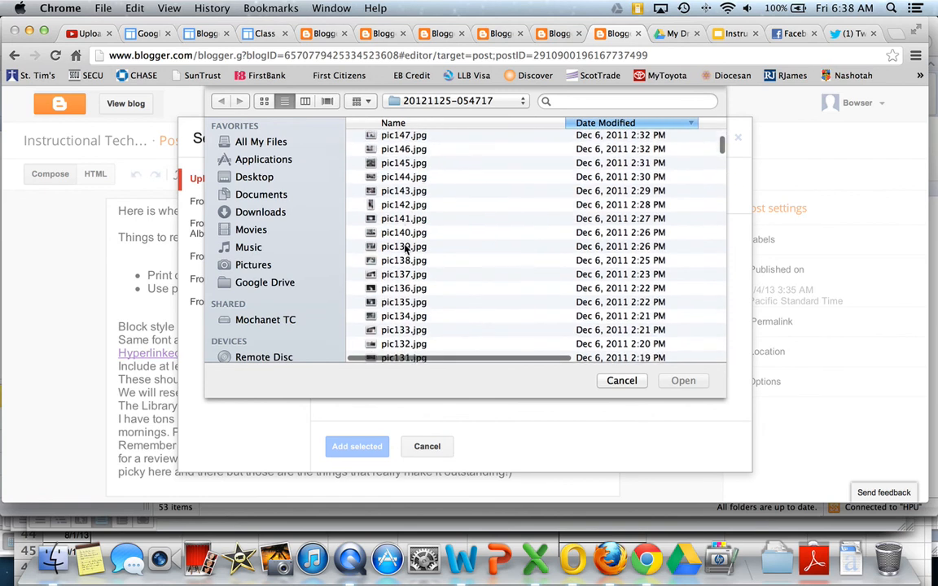
scroll(405, 249, down, 3)
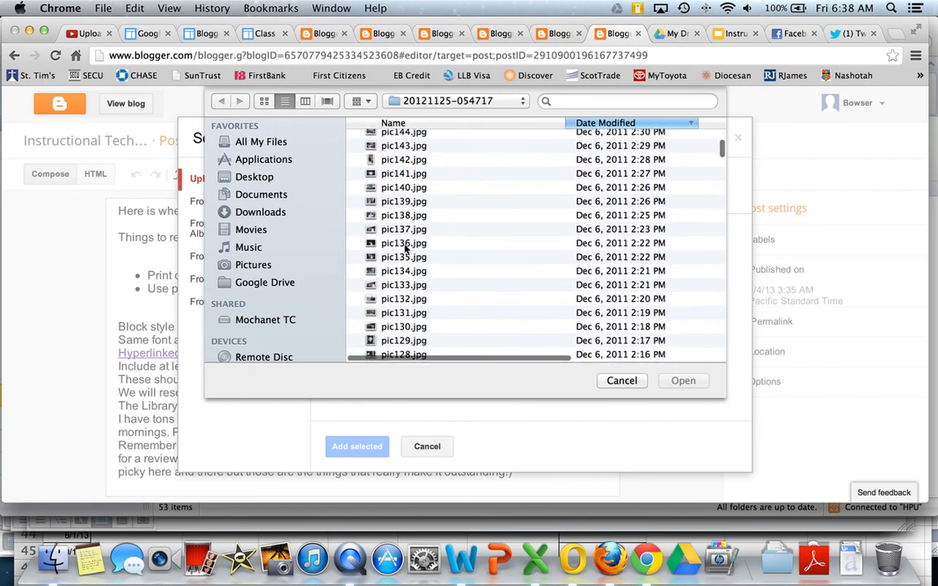
click(375, 341)
click(683, 381)
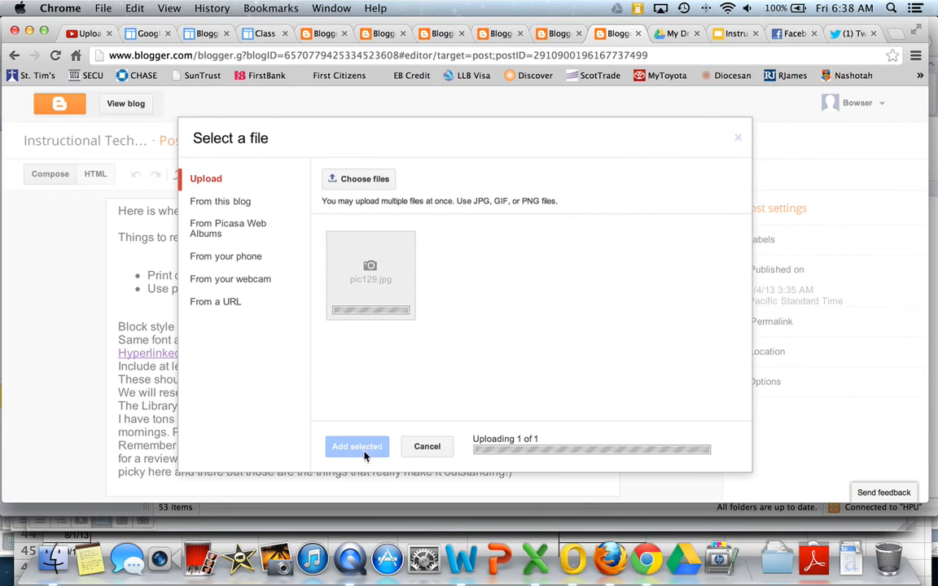
click(359, 450)
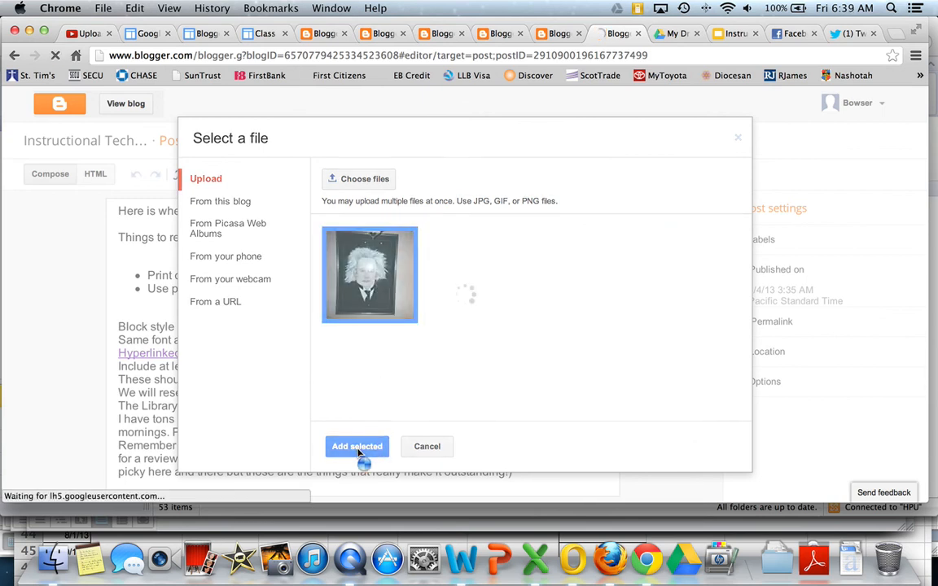
Step: Resize the inserted portrait picture to Small and align it to the right of the post text
click(318, 341)
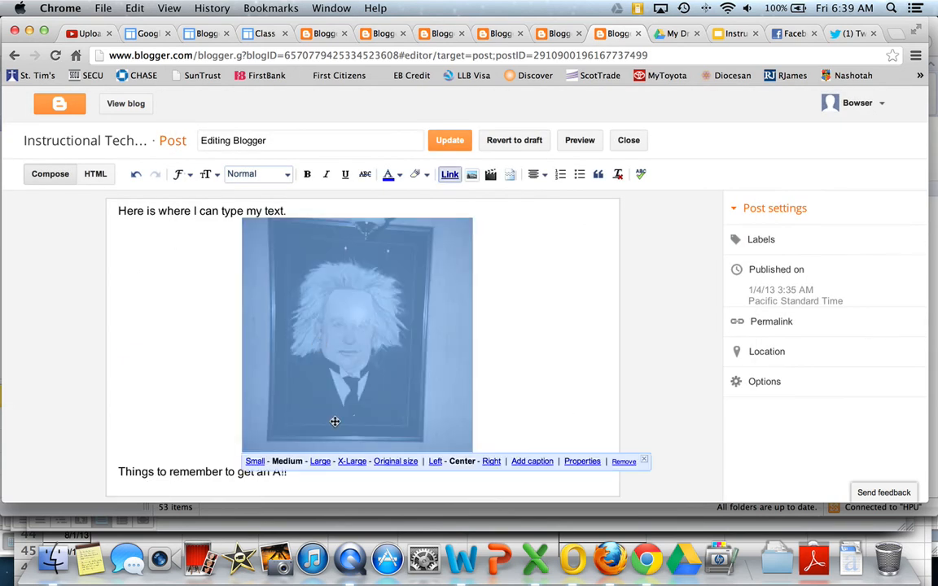
click(255, 461)
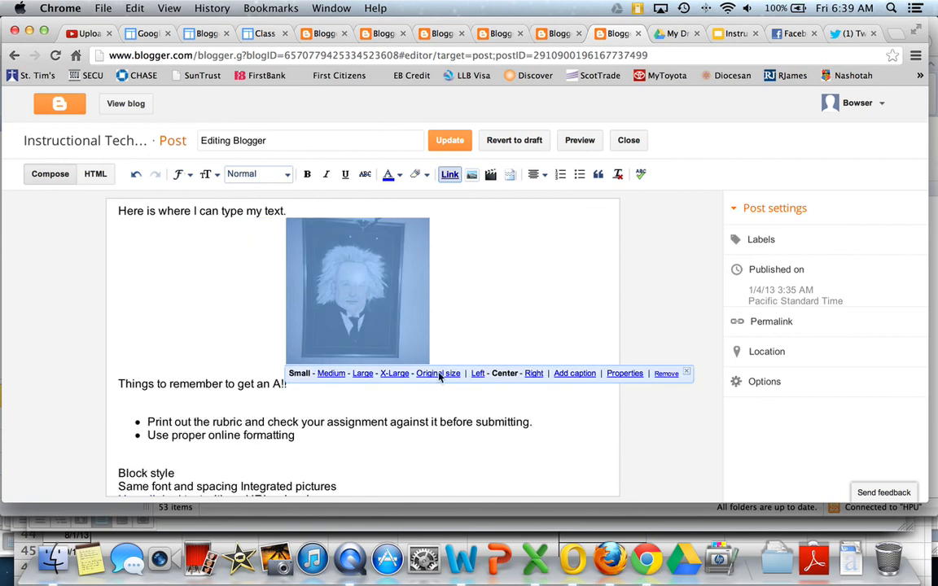
click(531, 375)
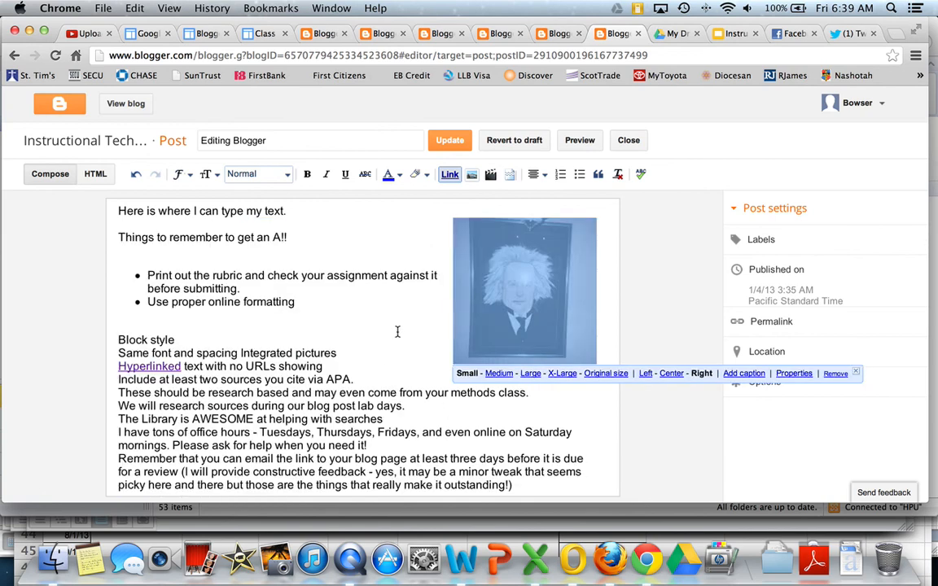
click(389, 373)
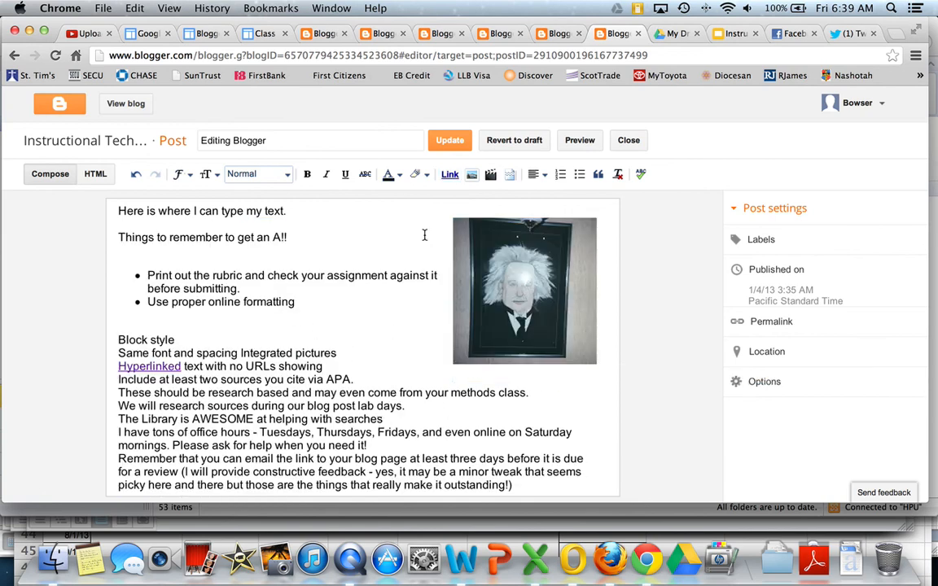
Step: Update the post and check the picture's placement and the text down to the closing line on the live blog
click(448, 142)
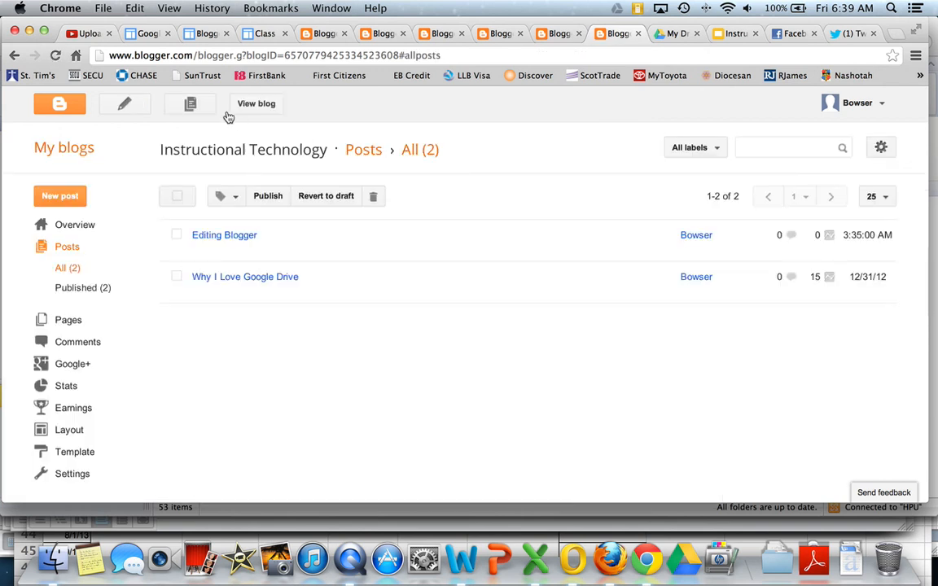
click(253, 104)
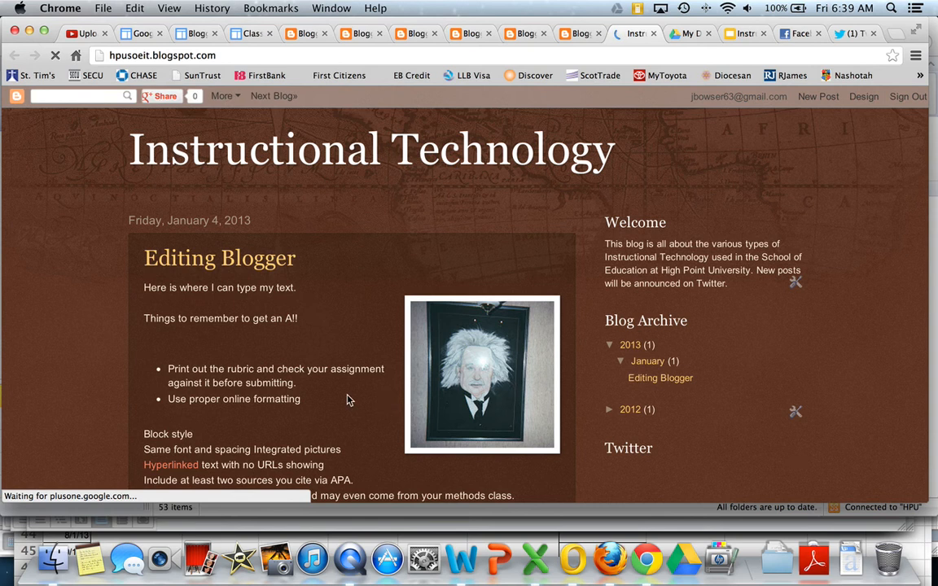
scroll(327, 354, down, 5)
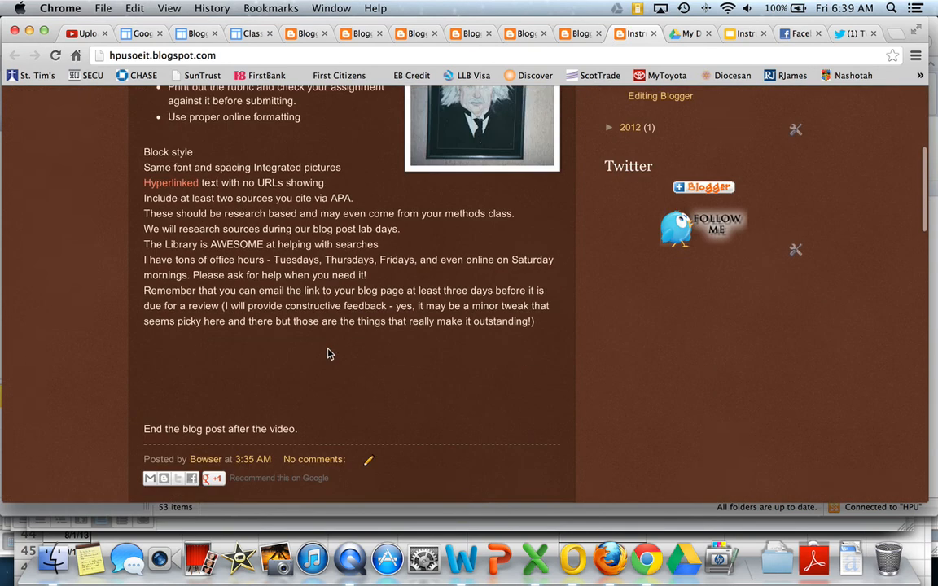
Step: Reopen the post for editing and insert the "WebEx Intro" video from the account's own YouTube videos above the closing line
click(369, 407)
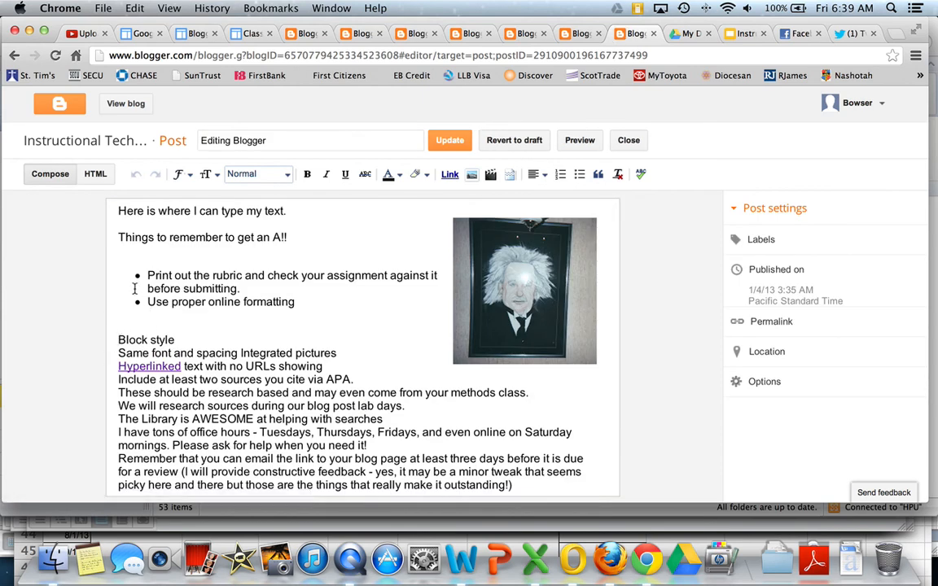
scroll(221, 377, down, 3)
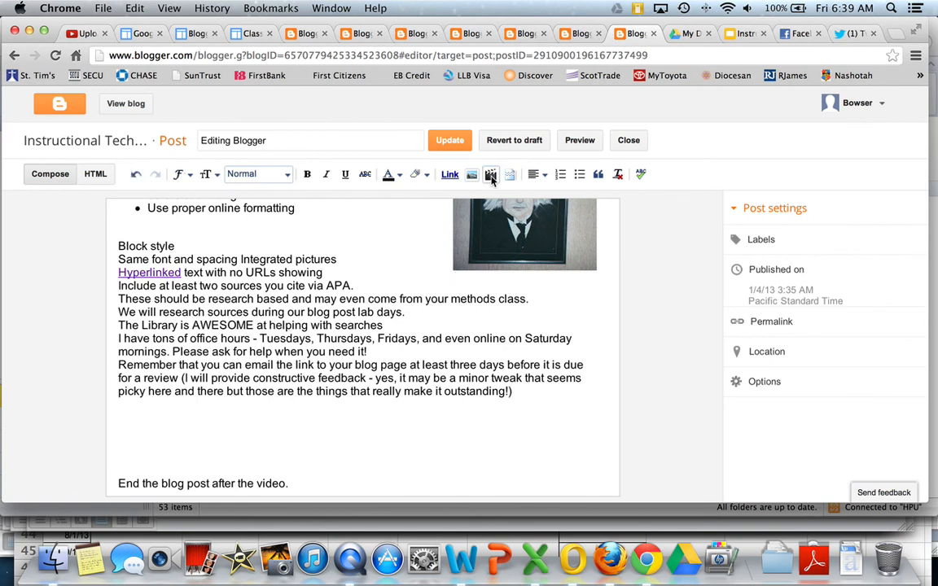
click(491, 179)
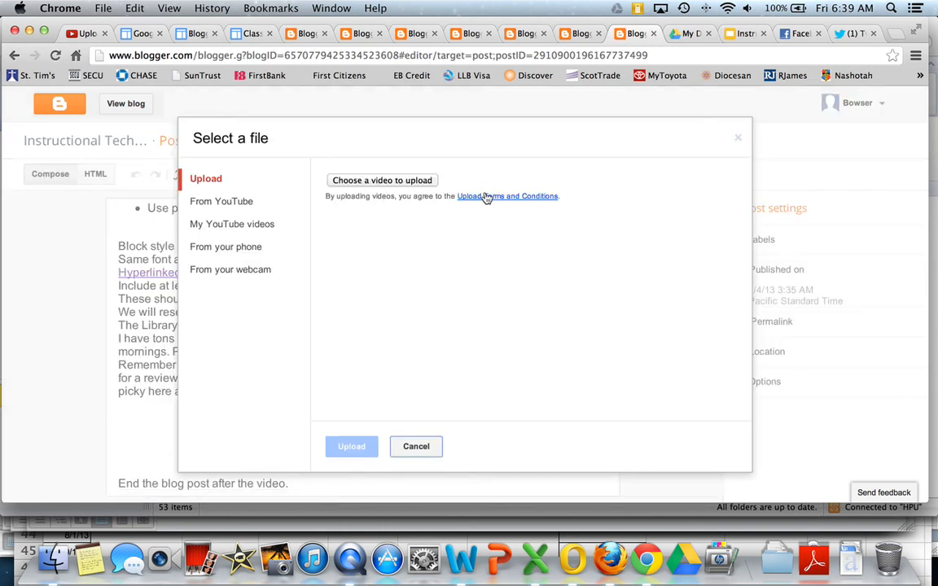
click(242, 228)
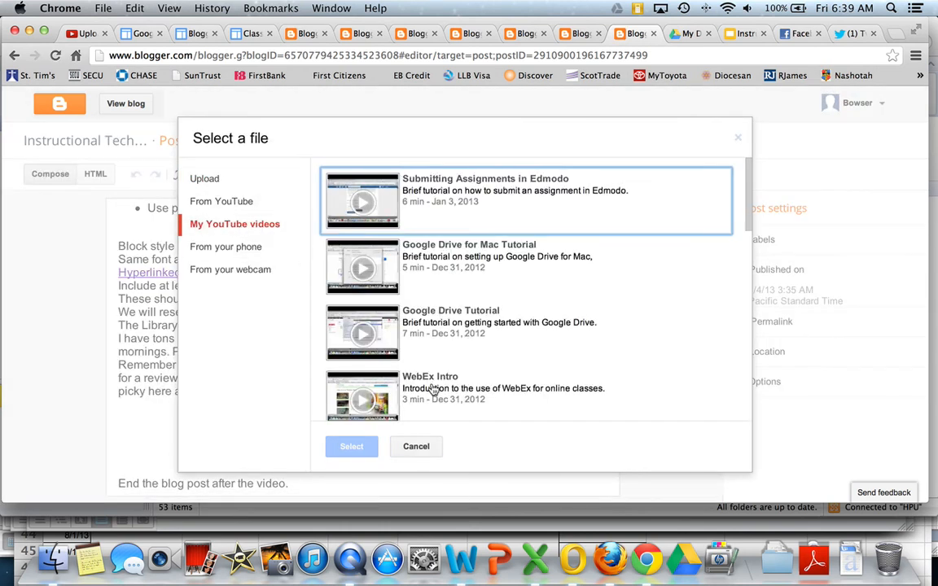
click(432, 391)
click(352, 446)
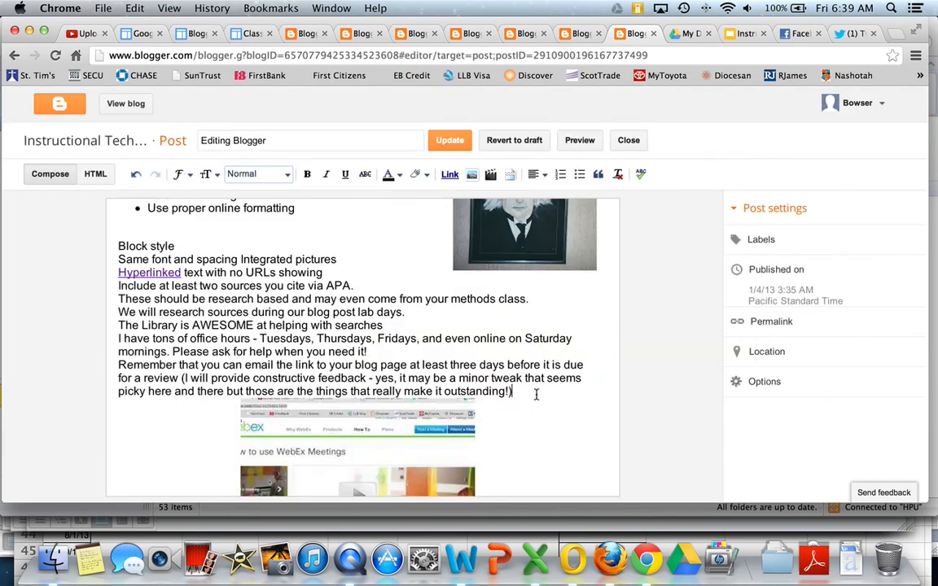
Step: Add a blank line above the WebEx video and delete the extra blank lines before "End the blog post after the video."
key(Return)
scroll(268, 488, down, 5)
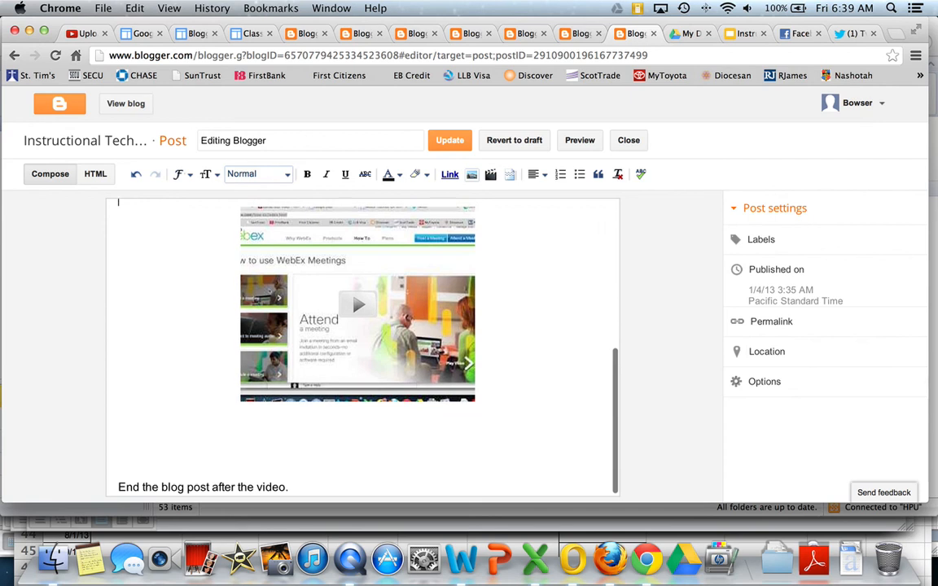
scroll(268, 488, up, 2)
click(268, 482)
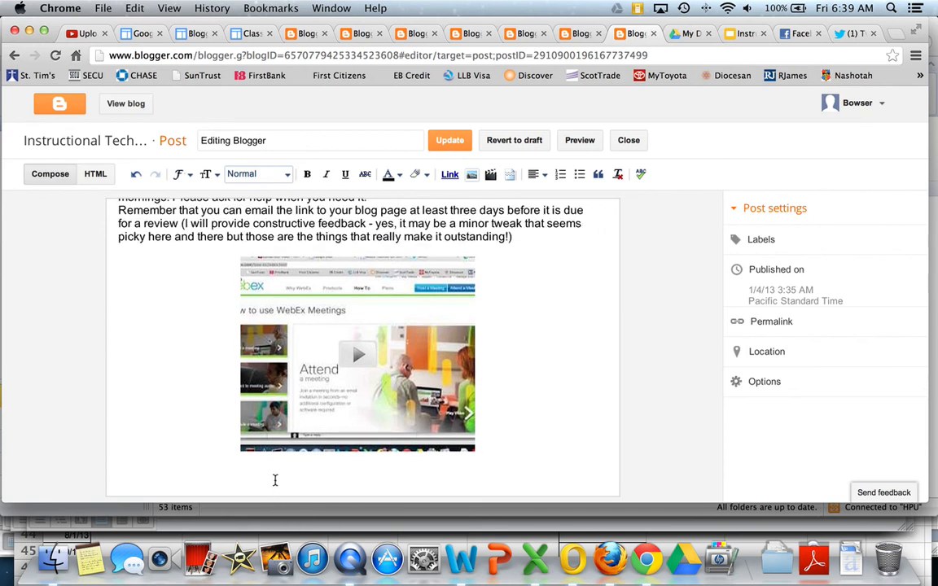
scroll(363, 346, down, 1)
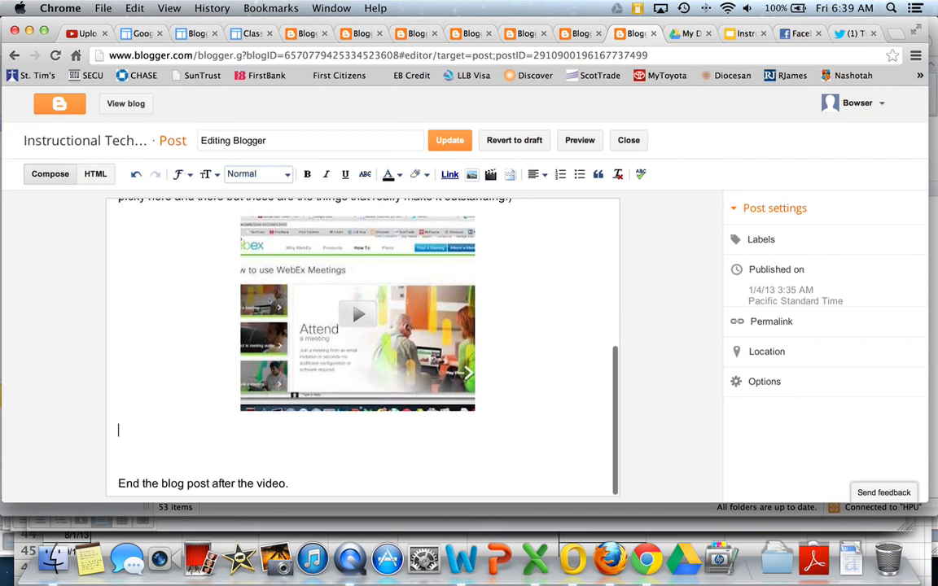
click(194, 474)
key(BackSpace)
key(BackSpace)
key(BackSpace)
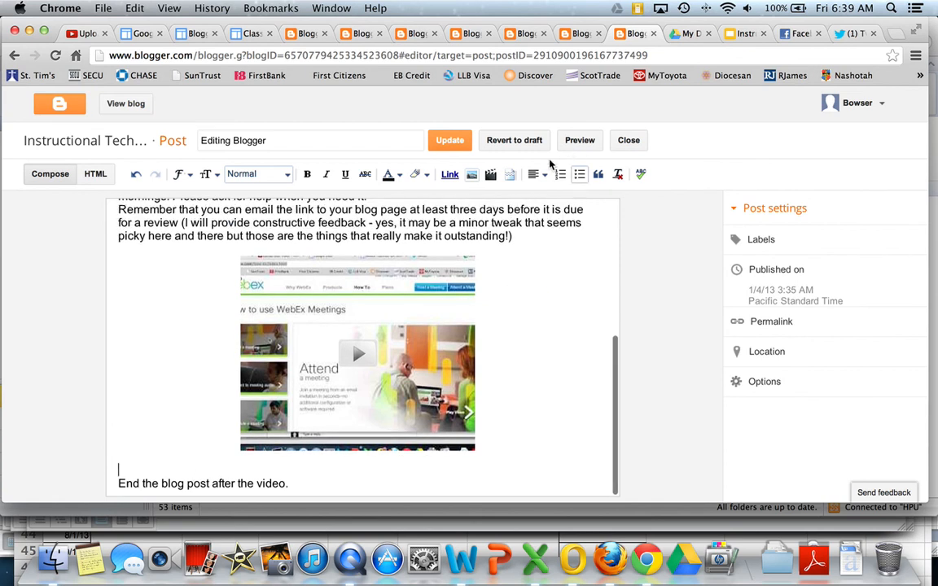
Step: Update the post and check the embedded WebEx Intro video and its spacing on the live blog
click(456, 142)
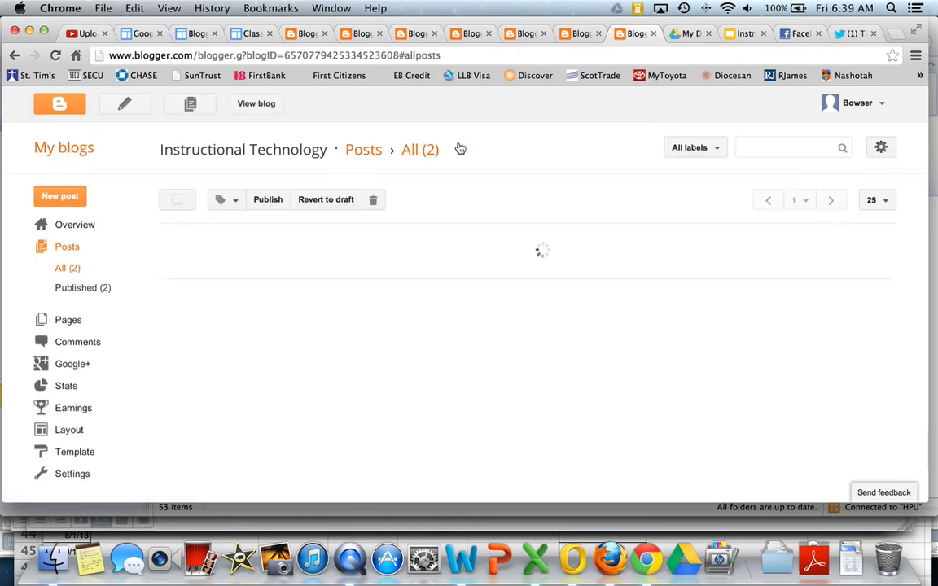
click(262, 108)
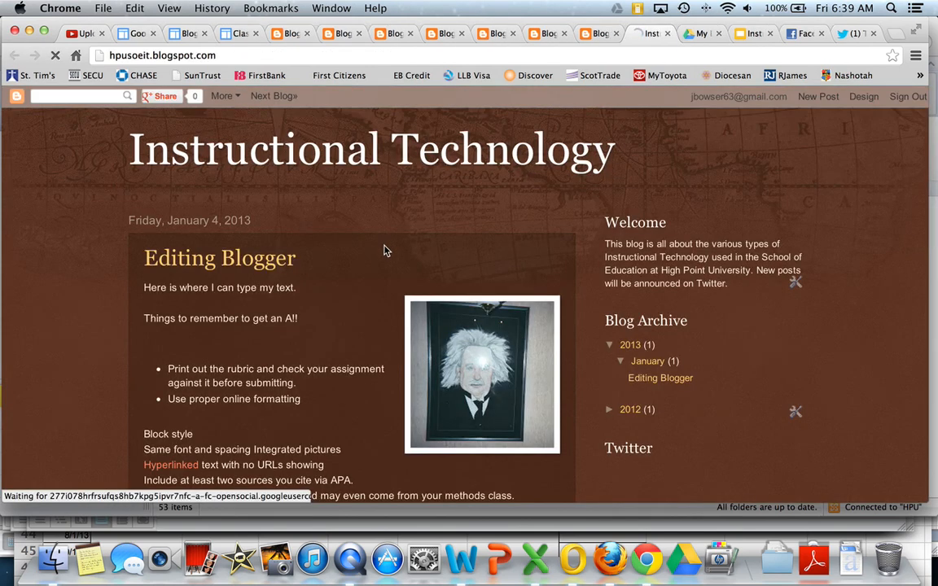
scroll(386, 252, down, 10)
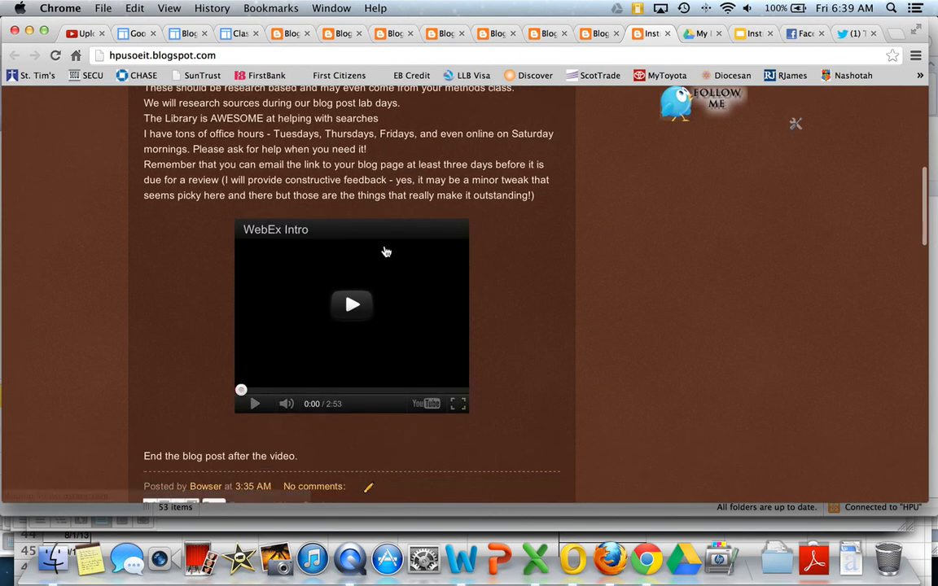
scroll(386, 252, up, 10)
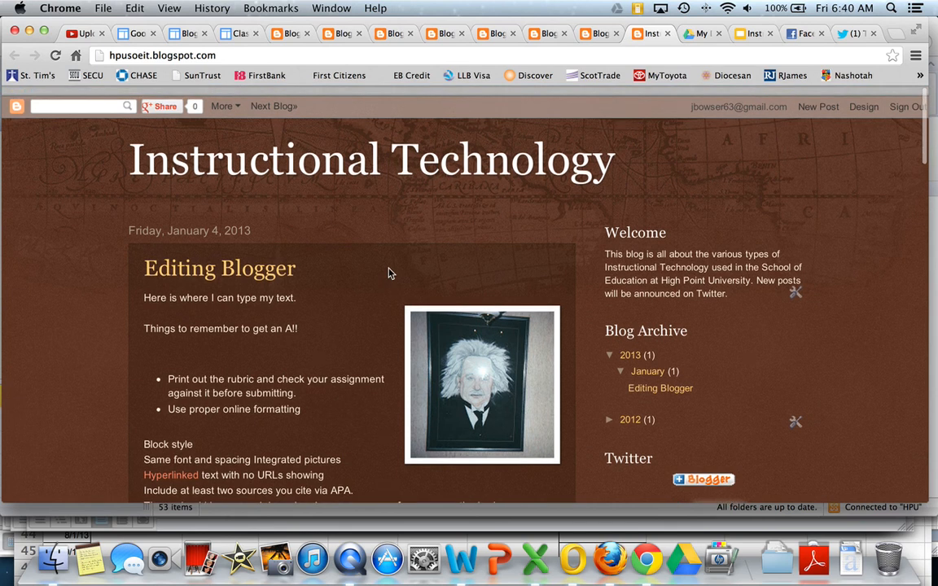